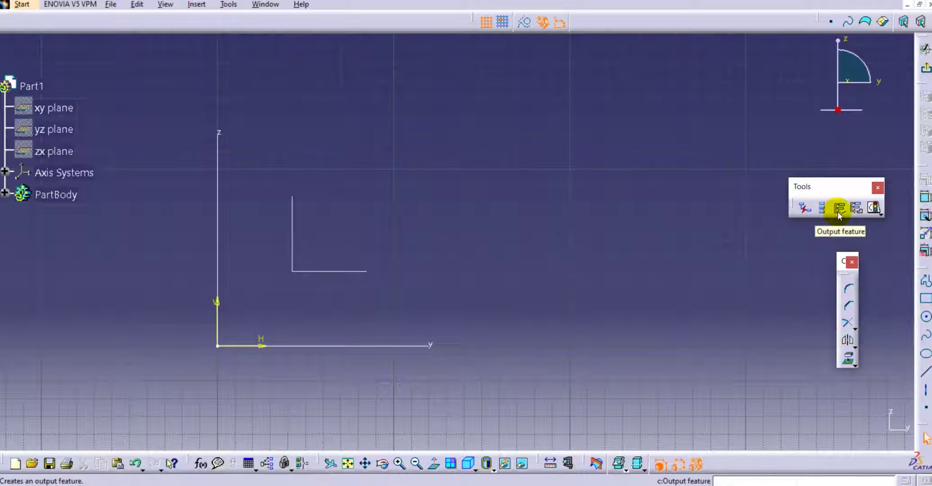
click(879, 214)
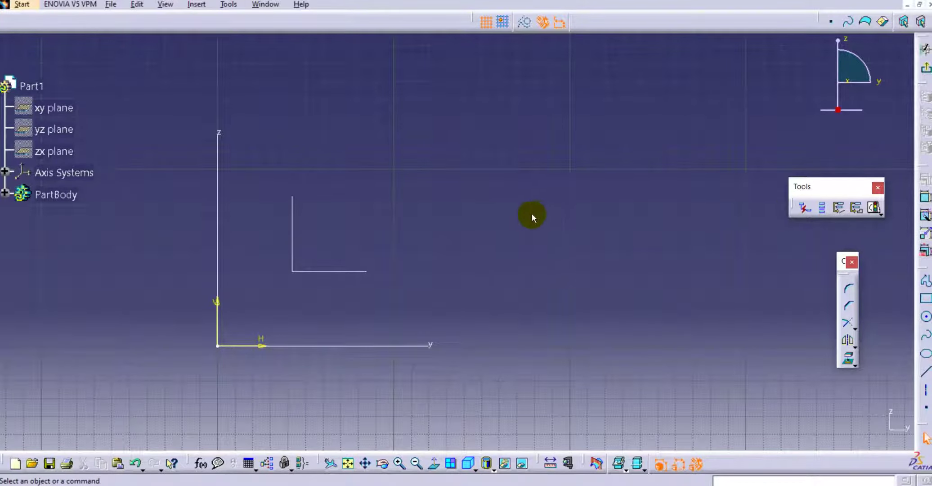
middle_drag(531, 213, 490, 234)
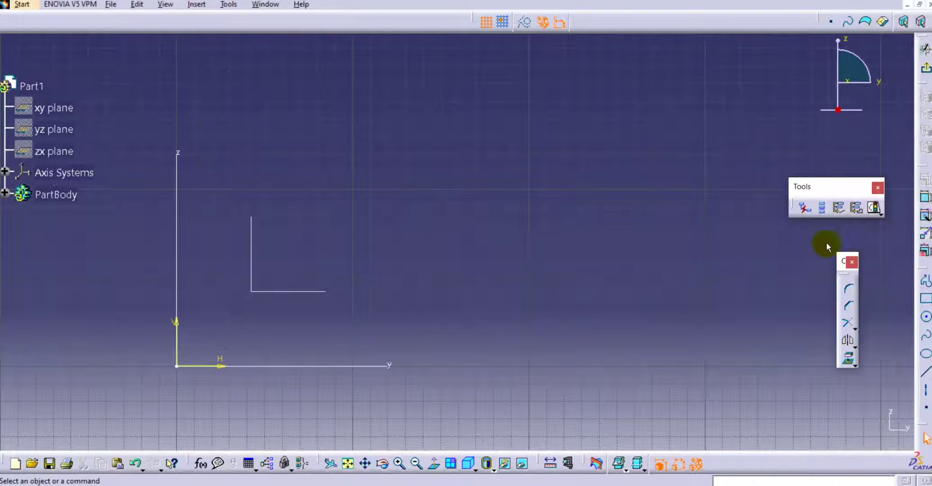
click(881, 215)
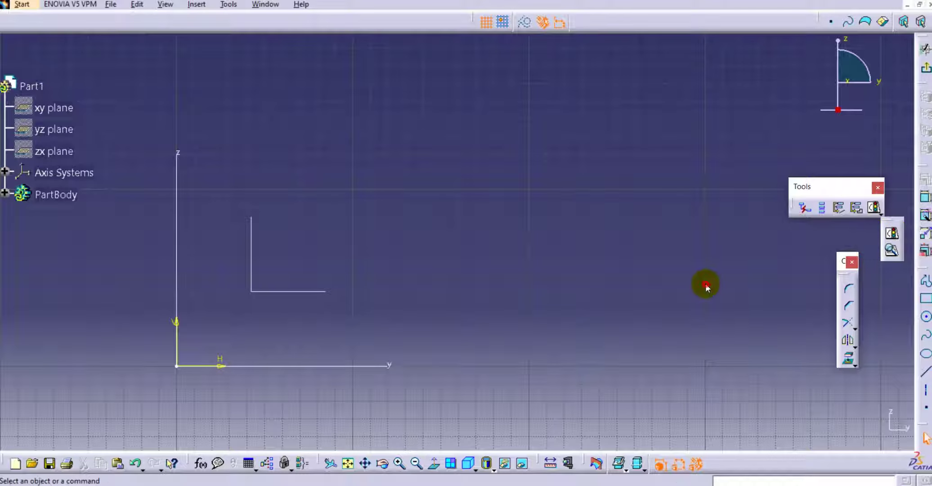
Sketch a closed six-line profile from the horizontal axis, about 124.5 mm high and 106.7 mm along its upper edge, with a notched right side.
click(925, 281)
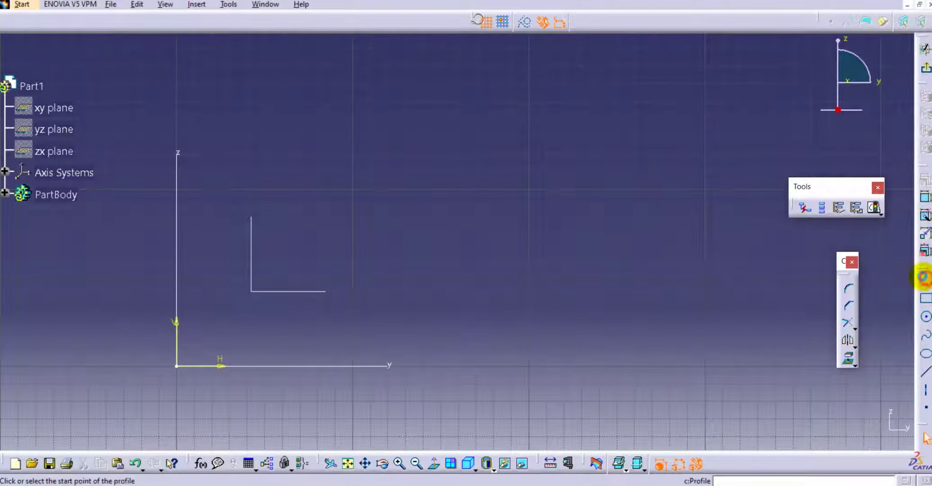
click(287, 365)
click(288, 146)
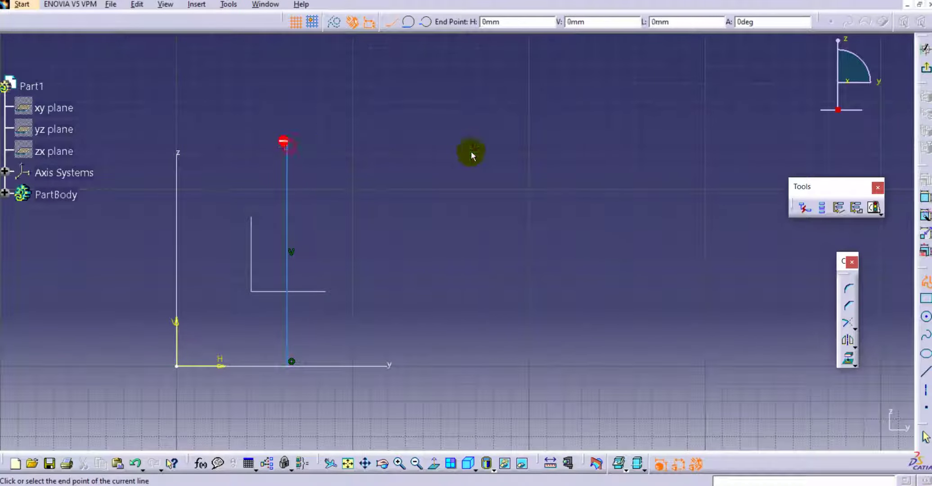
click(474, 146)
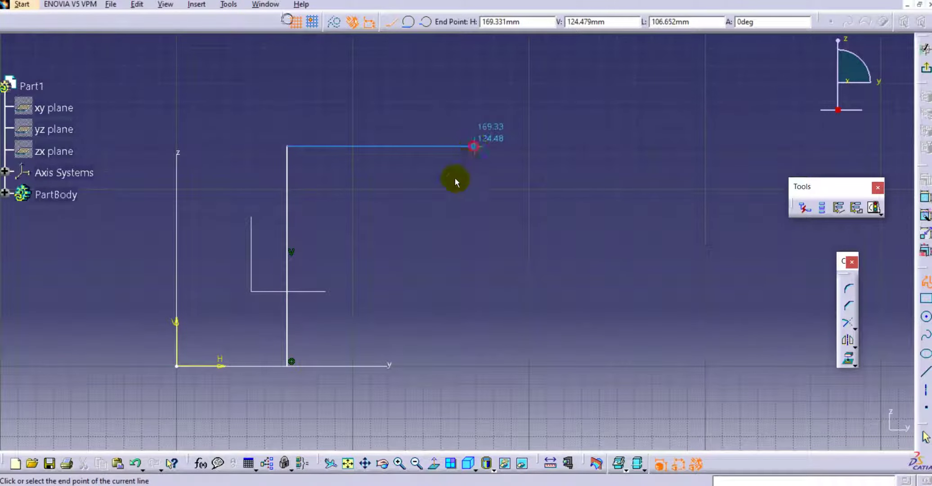
click(434, 208)
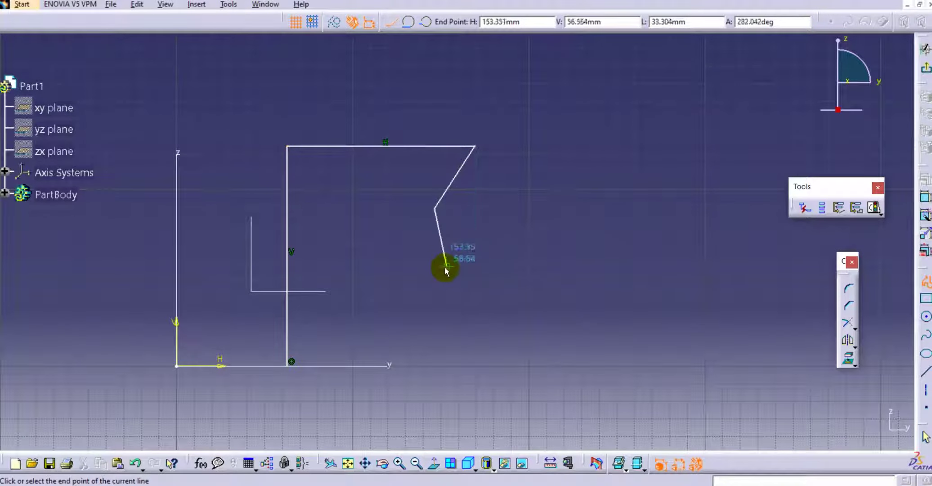
click(434, 273)
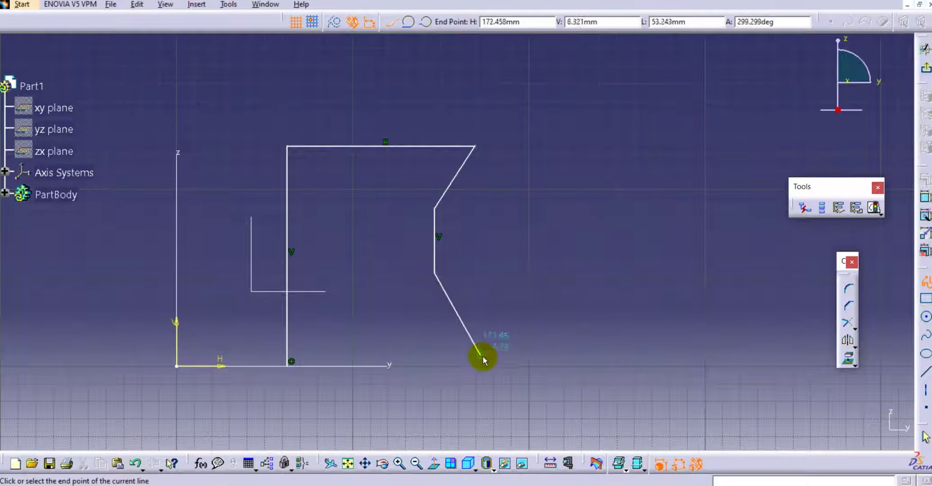
click(484, 366)
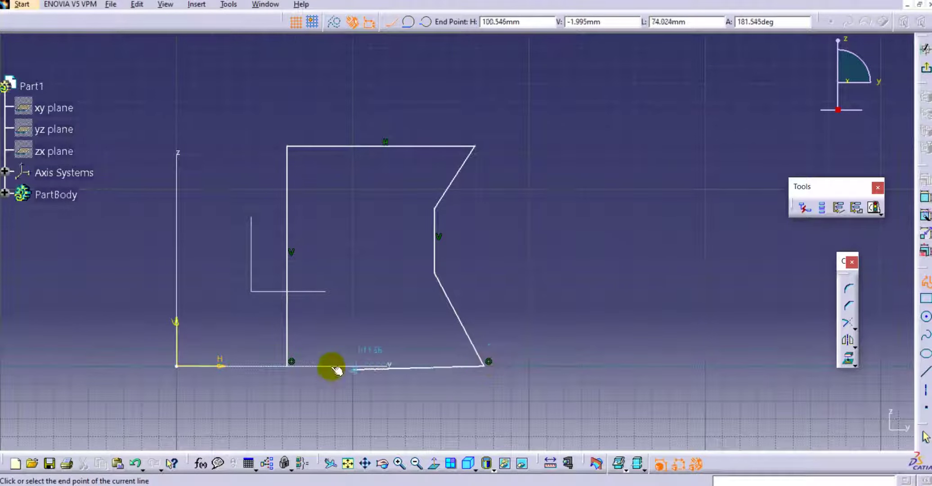
click(285, 366)
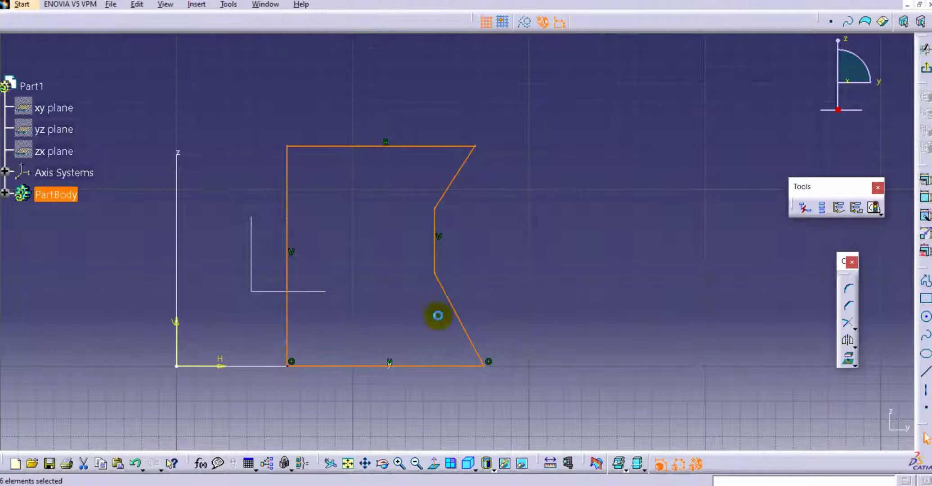
click(511, 279)
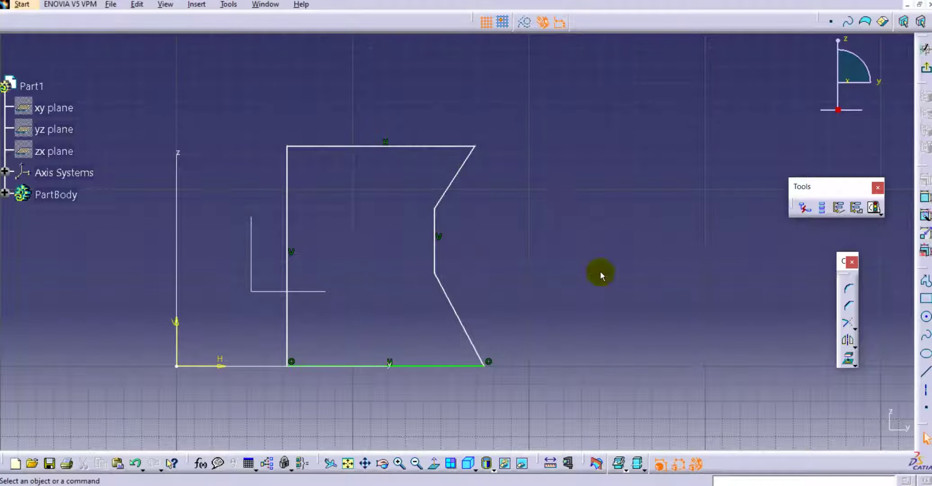
Check the Sketch Solving Status of the newly drawn profile and close the report.
click(875, 208)
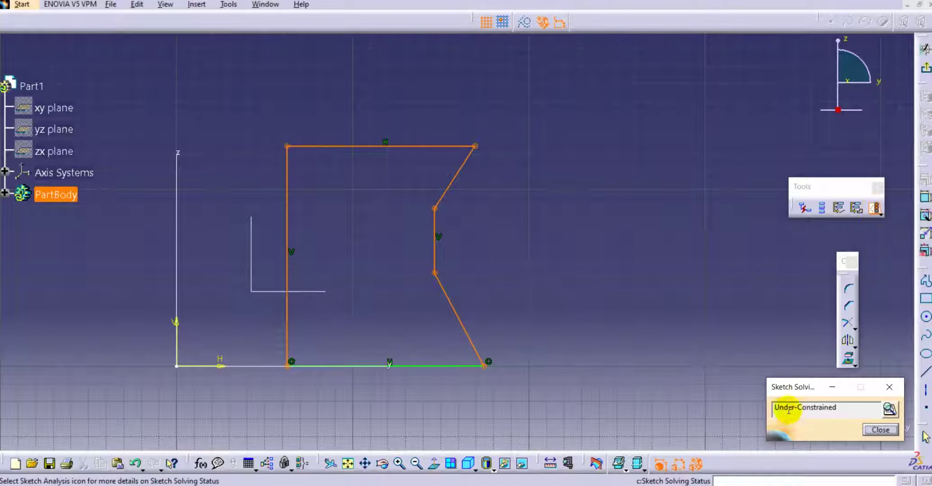
drag(773, 407, 839, 408)
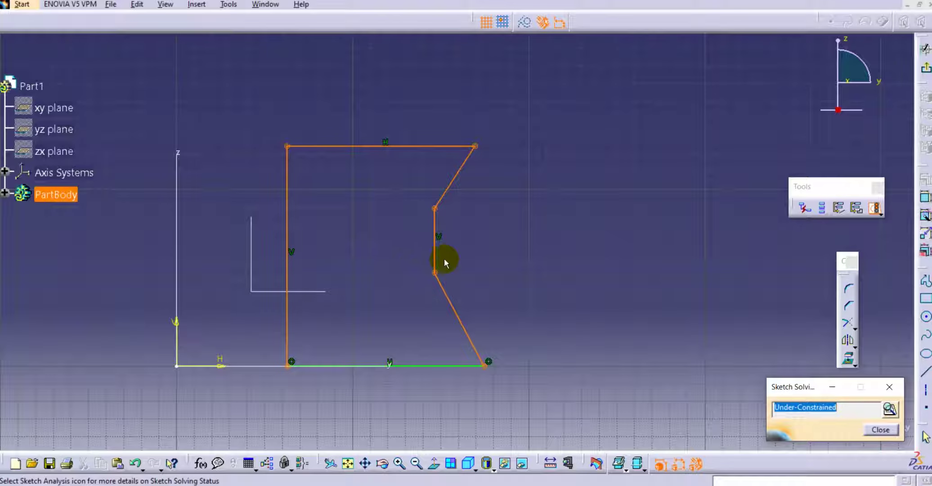
click(889, 386)
click(567, 273)
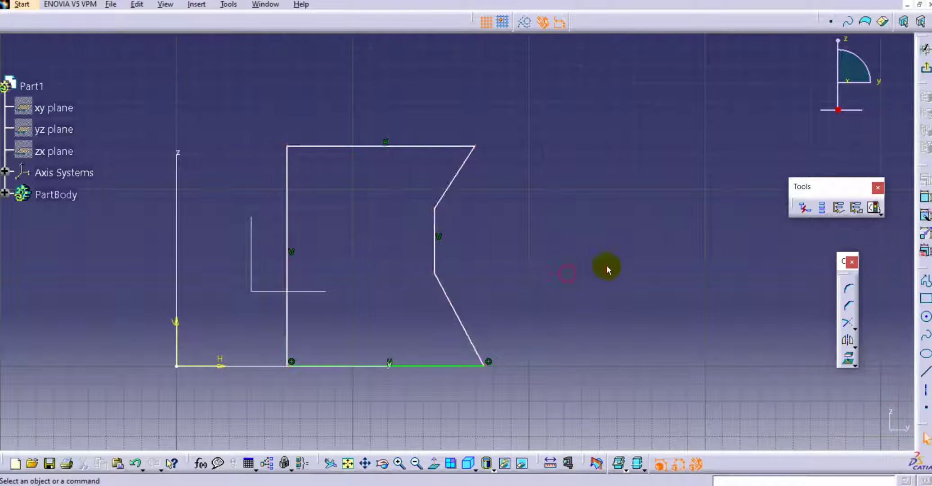
Apply Auto Constraint to all six profile lines, using the H direction of the sketch axes as reference and the Chained mode.
click(925, 218)
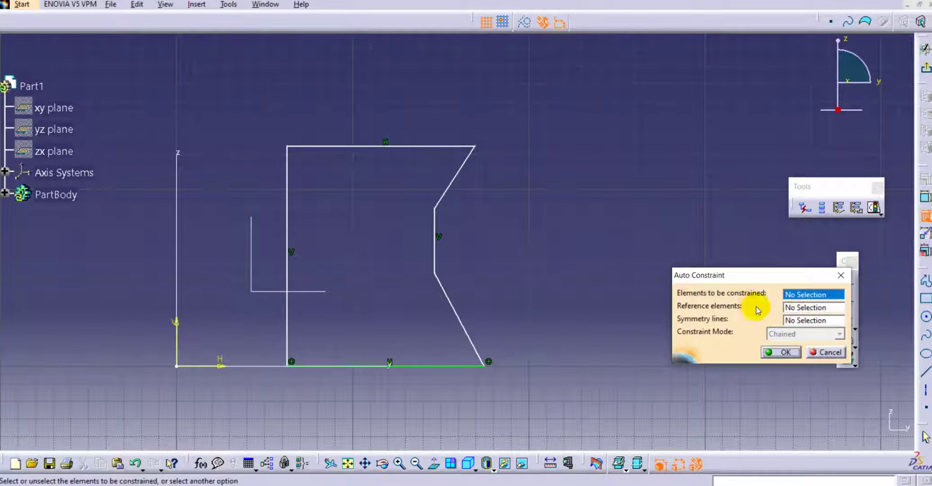
drag(286, 133, 489, 377)
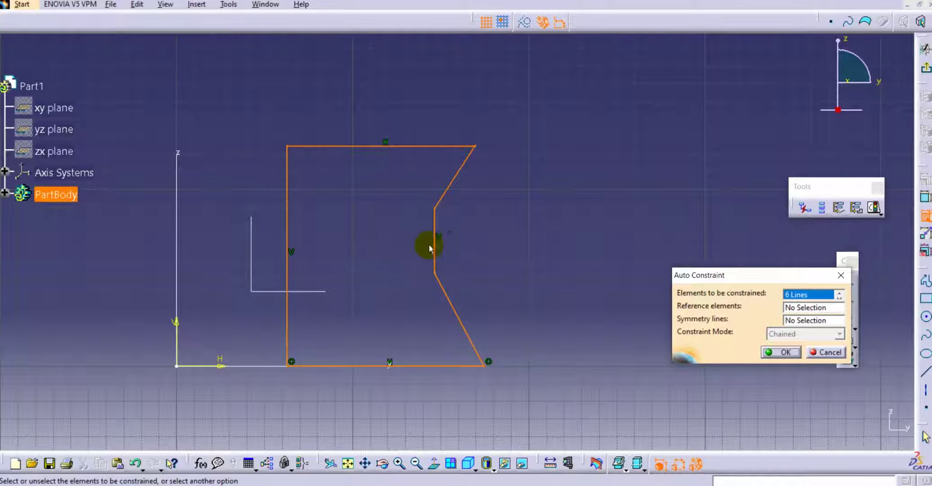
click(803, 307)
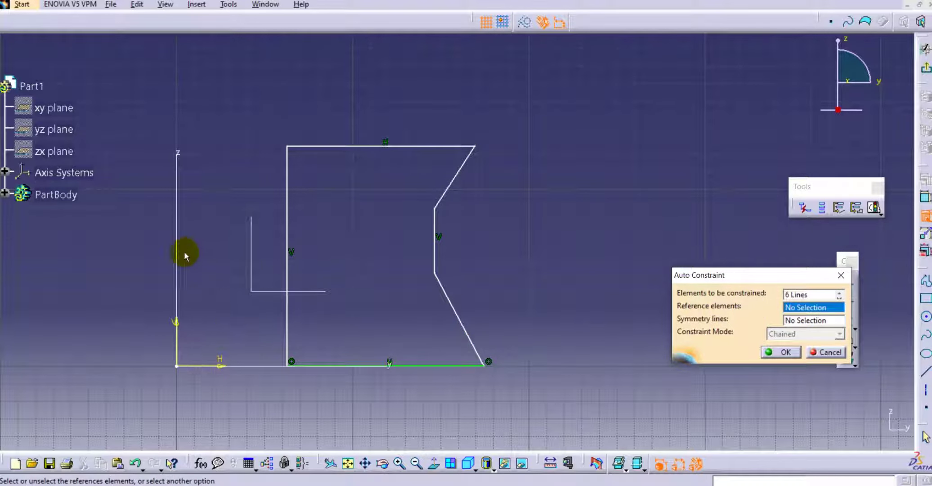
click(179, 325)
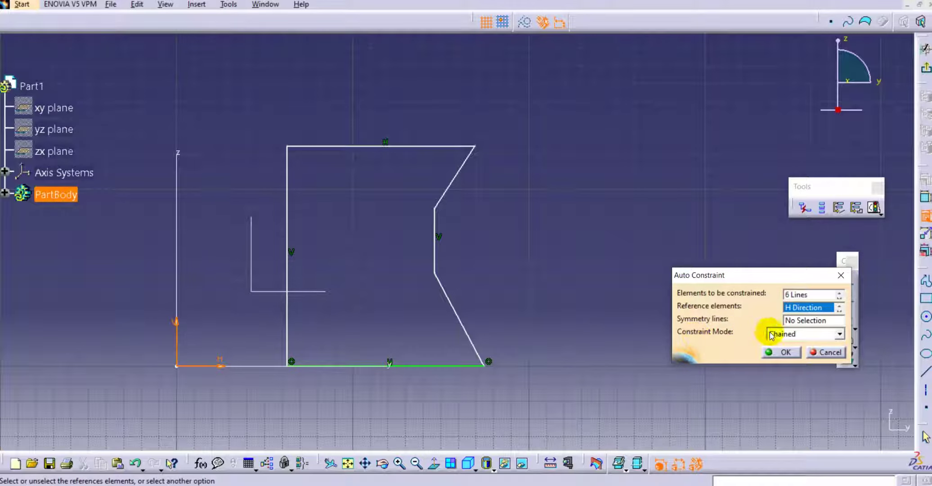
click(776, 352)
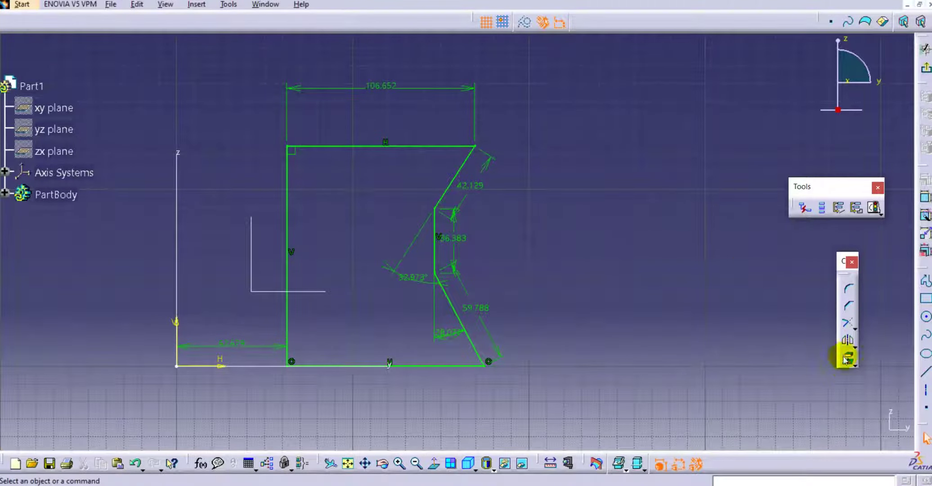
Check the Sketch Solving Status of the automatically constrained profile and close the report.
click(875, 209)
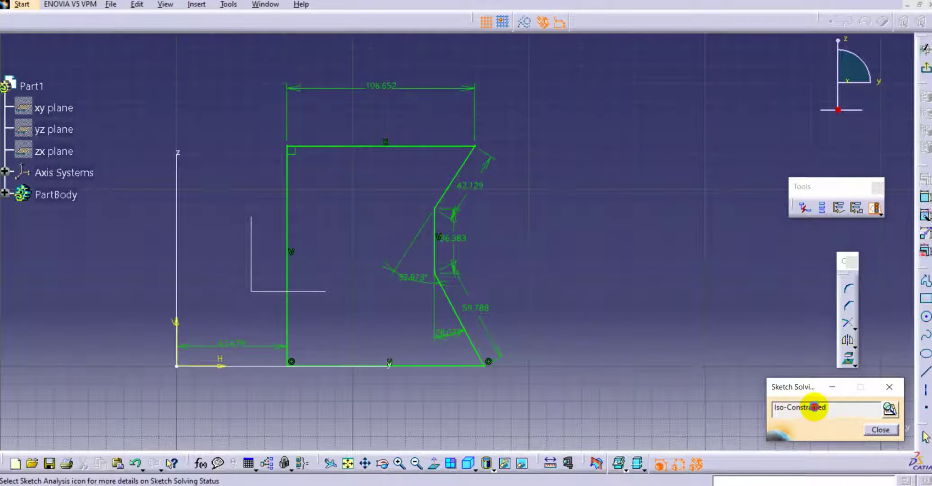
double_click(814, 407)
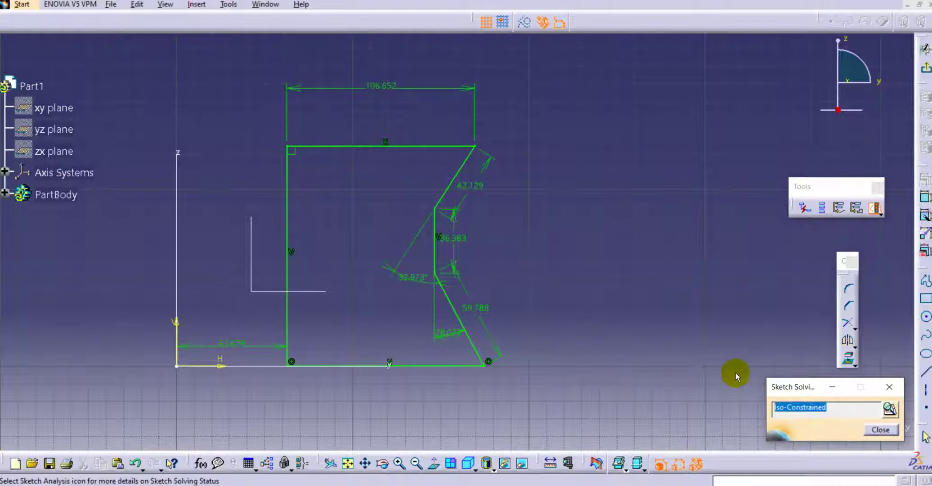
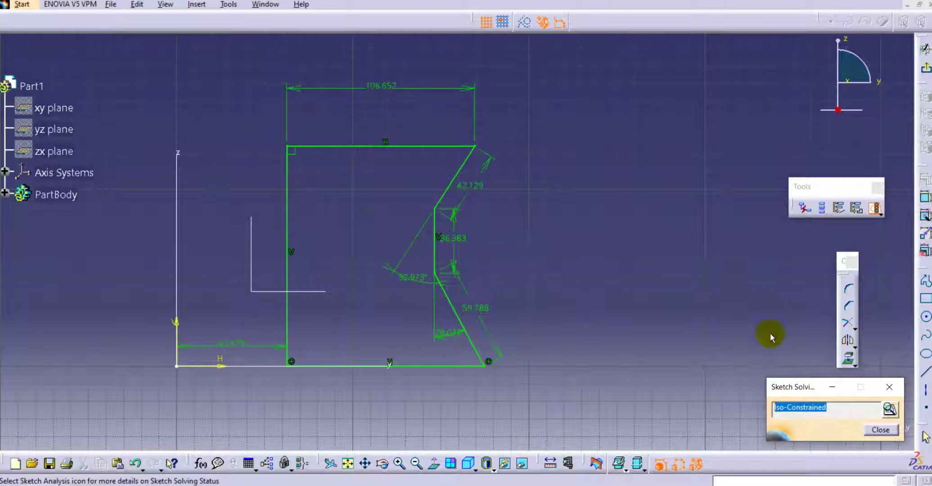
click(880, 430)
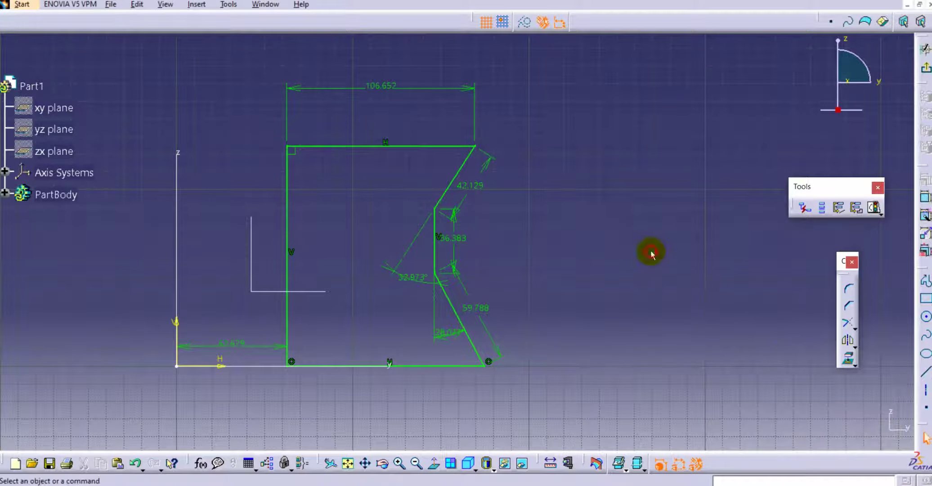
Add extra length dimensions to the profile's upper horizontal edge and its left vertical edge.
click(925, 198)
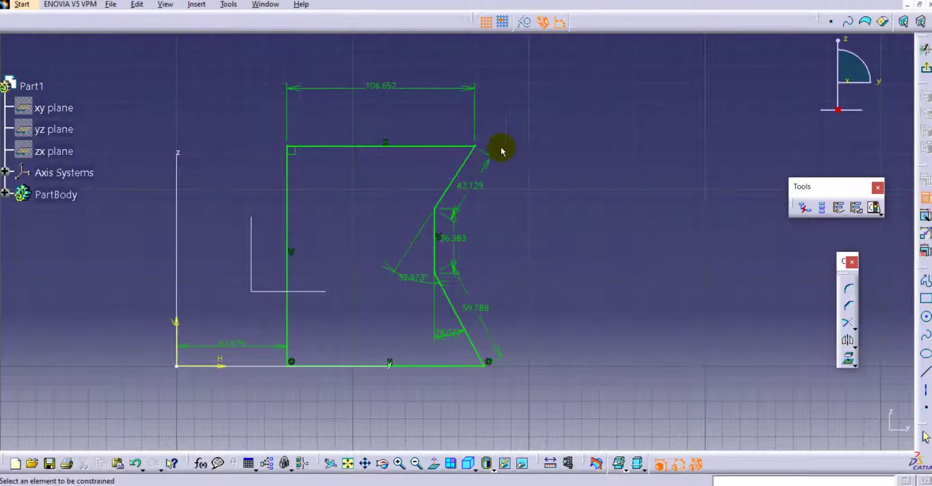
click(446, 147)
click(443, 57)
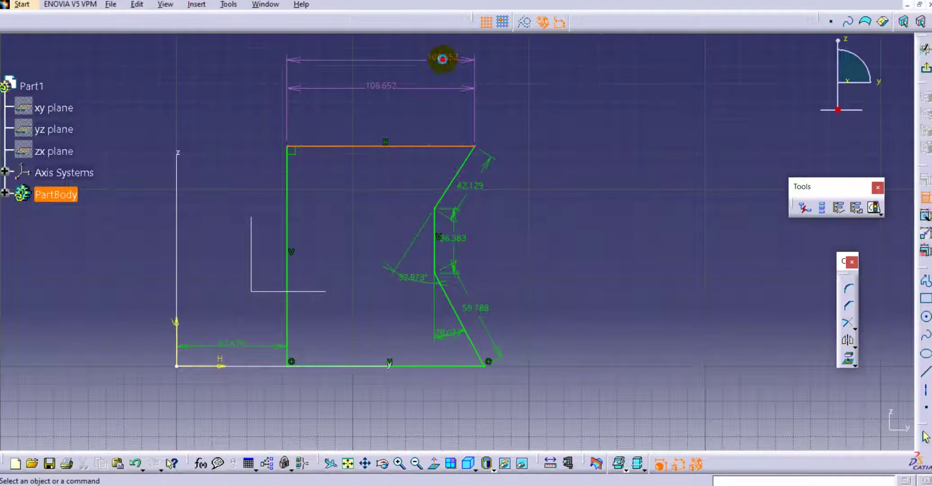
click(924, 198)
click(289, 207)
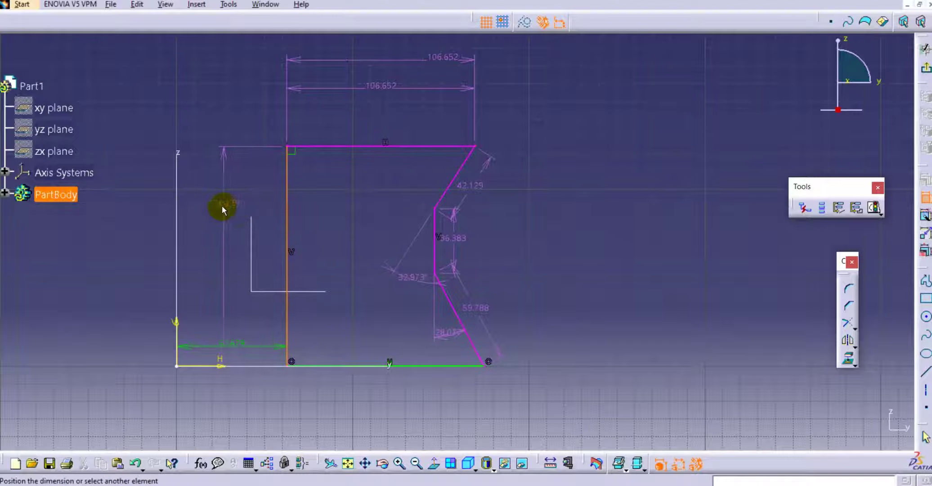
click(241, 199)
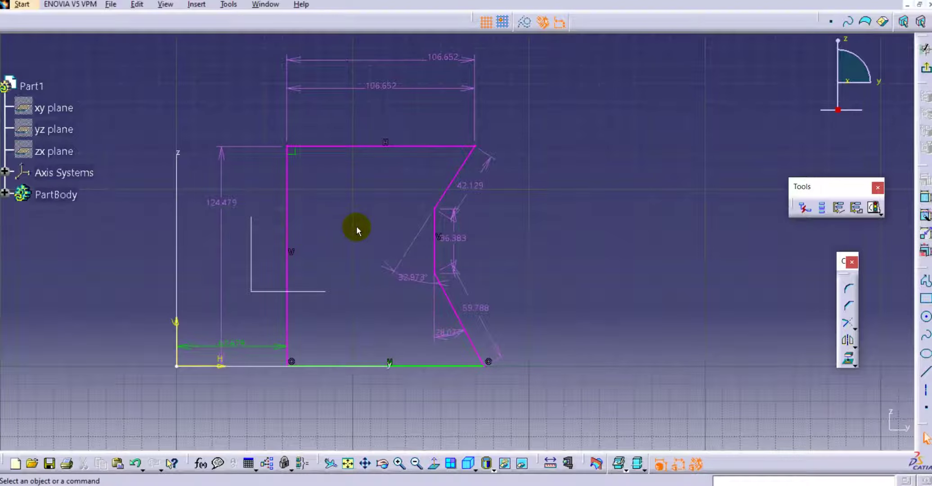
Check the Sketch Solving Status with the extra dimensions in place and close the report.
click(873, 209)
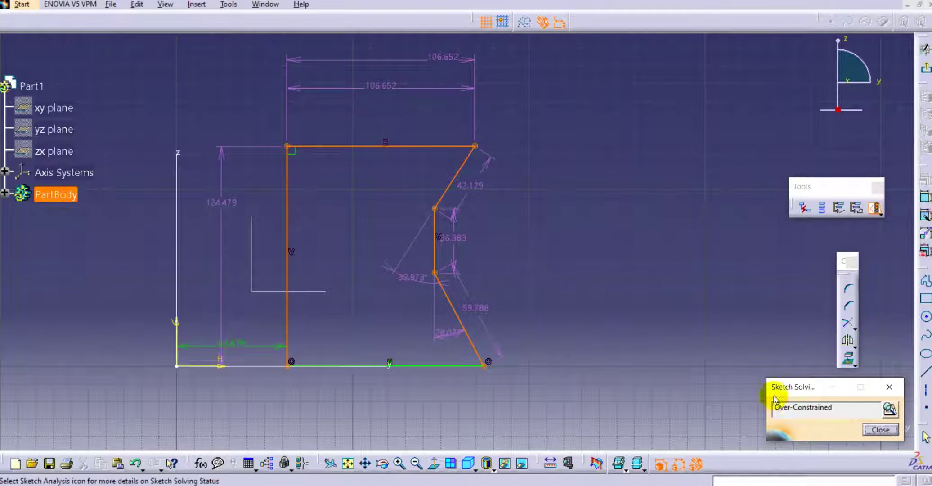
click(838, 407)
drag(793, 409, 773, 408)
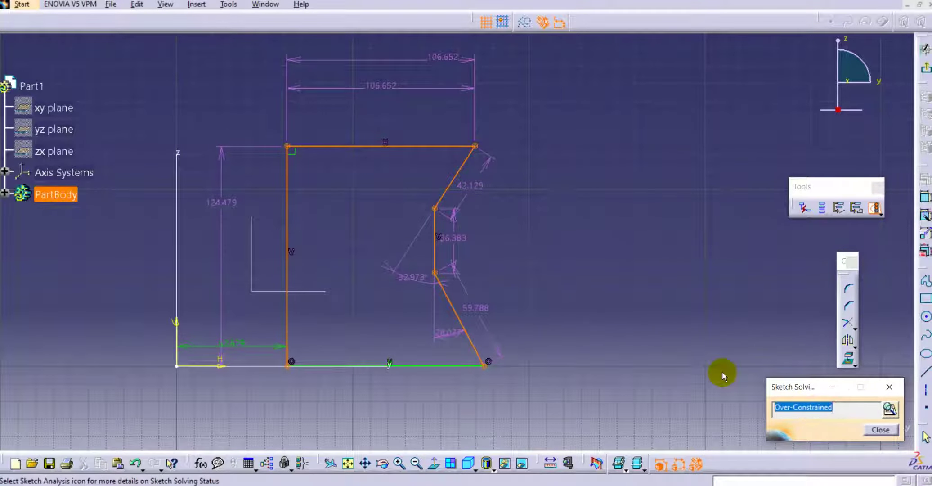
click(886, 431)
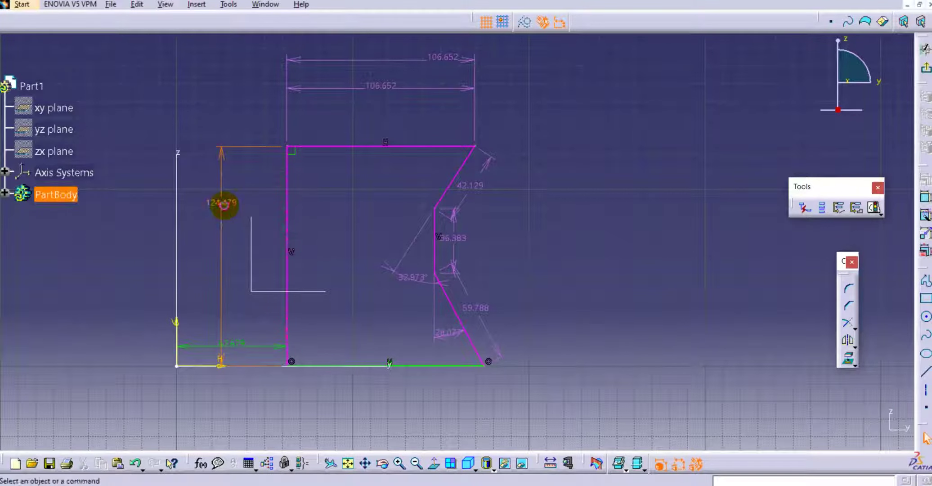
Delete the left edge's length dimension and the inner of the two duplicate dimensions above the upper edge.
click(223, 204)
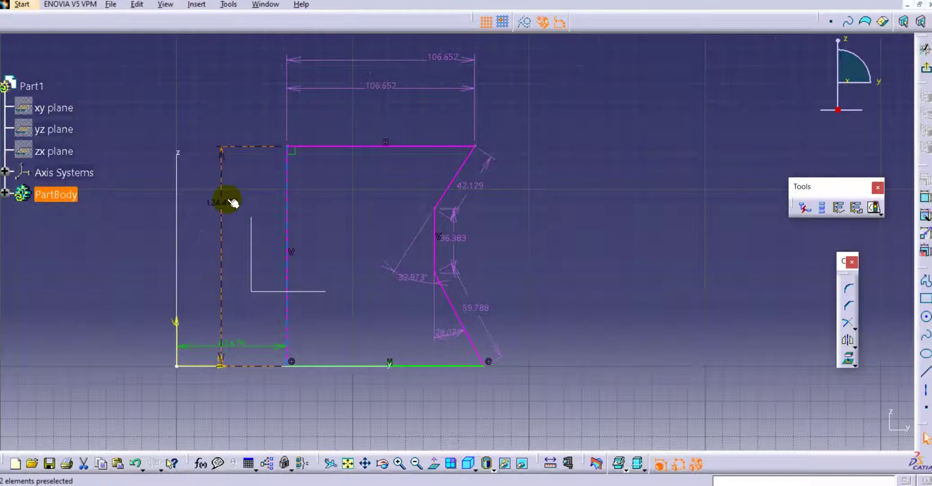
key(Delete)
click(378, 87)
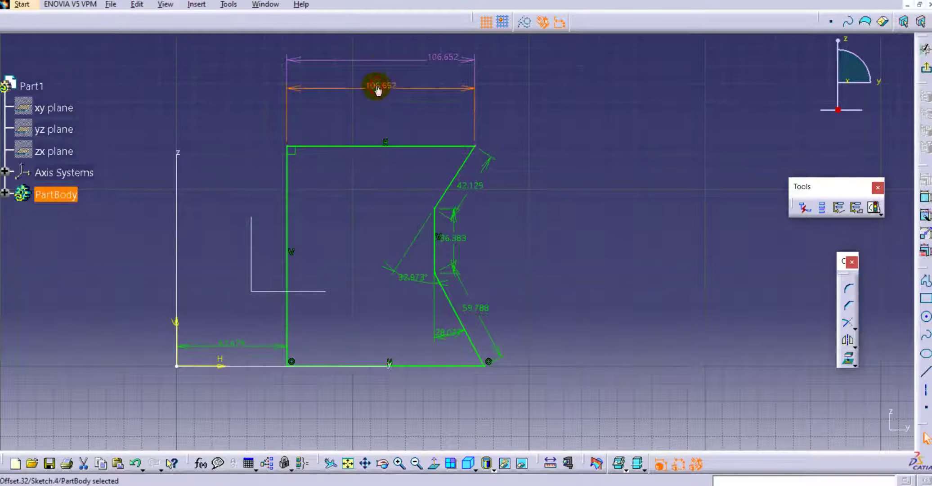
key(Delete)
click(382, 64)
click(510, 128)
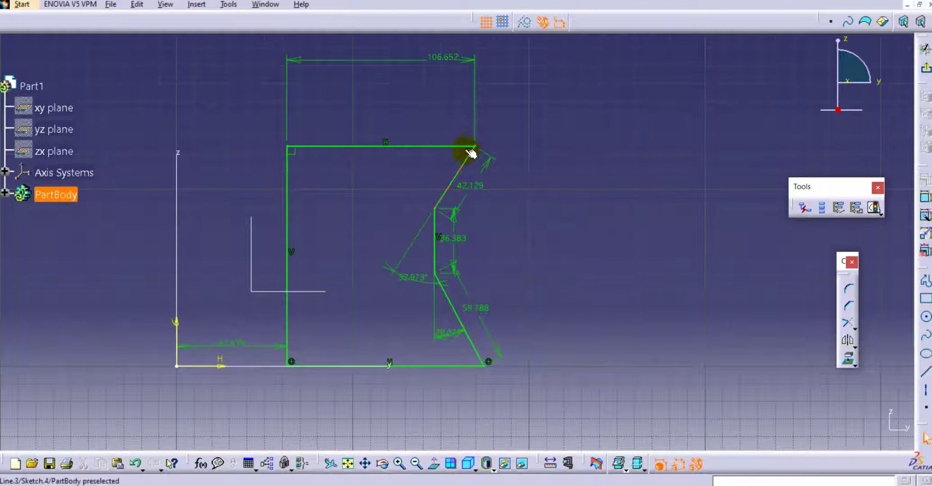
click(444, 147)
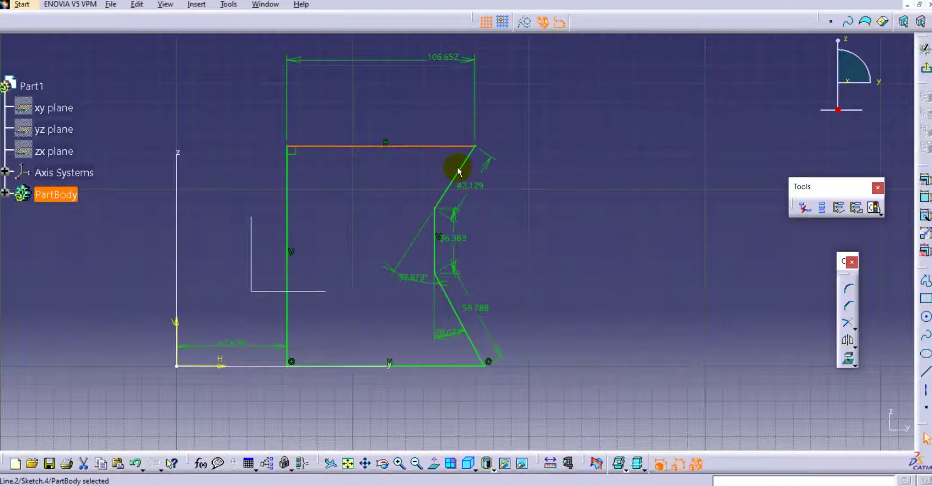
click(464, 170)
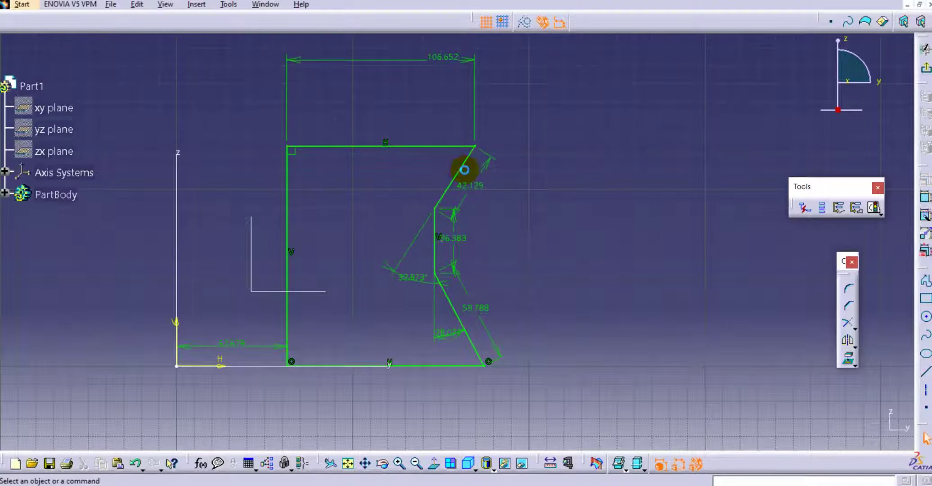
Run Sketch Analysis on the profile, highlight the implicit profile entry and close the analysis.
click(879, 210)
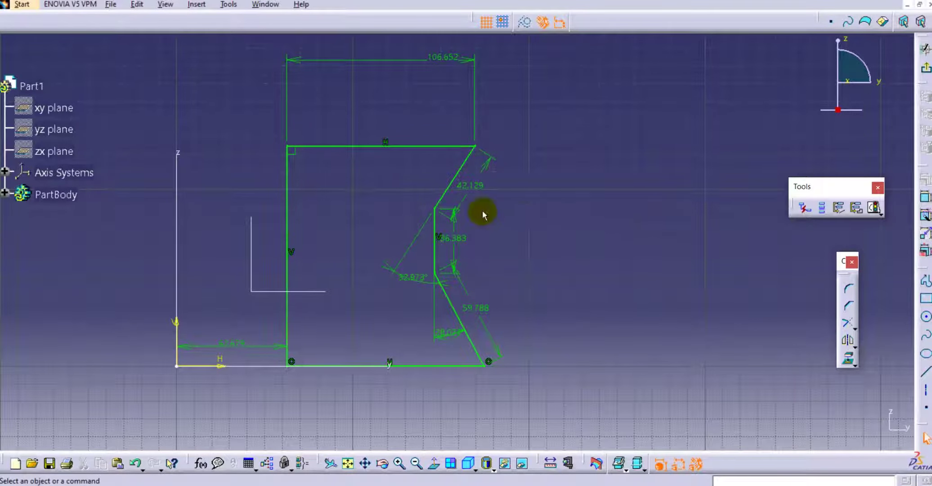
click(881, 215)
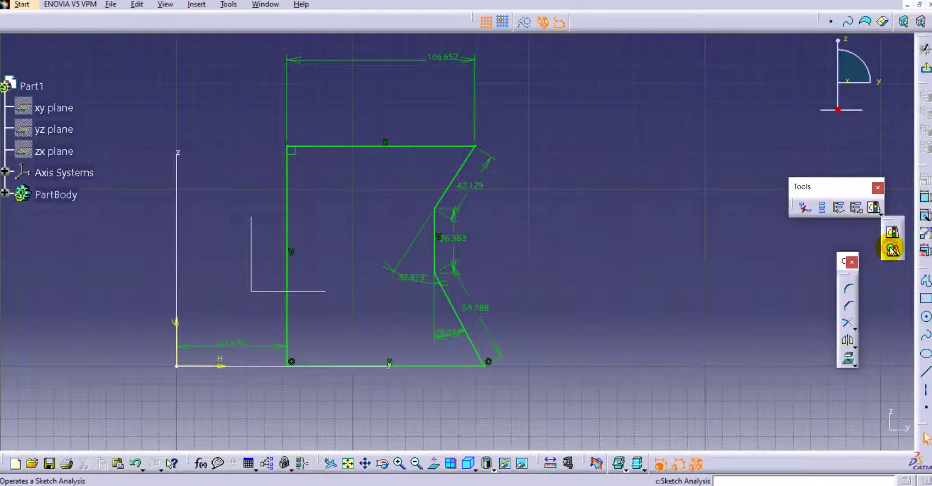
click(892, 249)
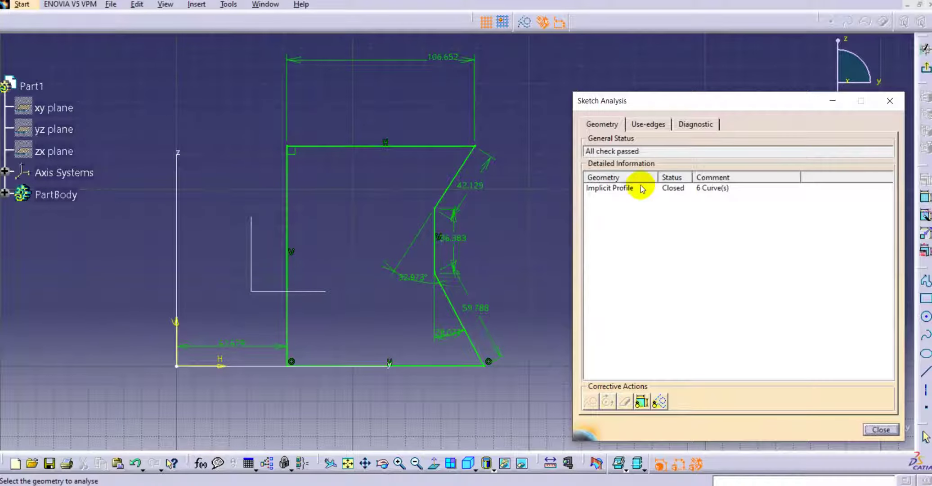
click(642, 188)
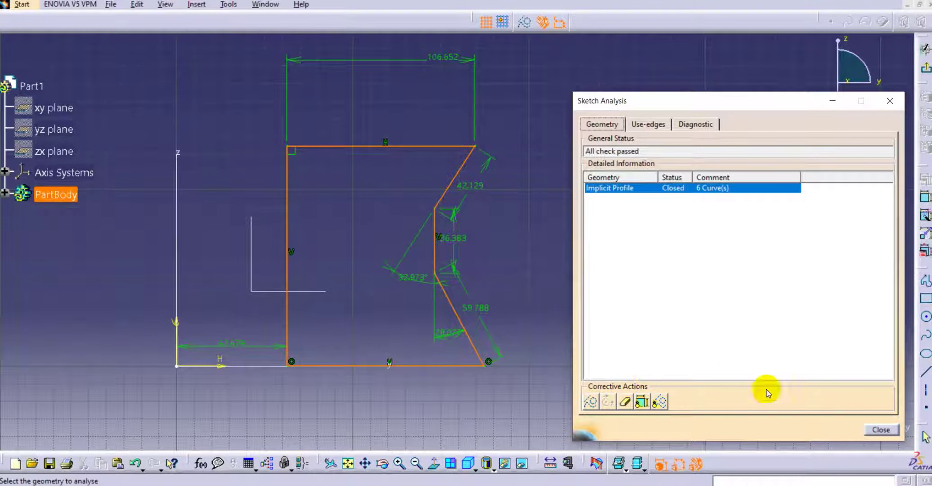
click(873, 432)
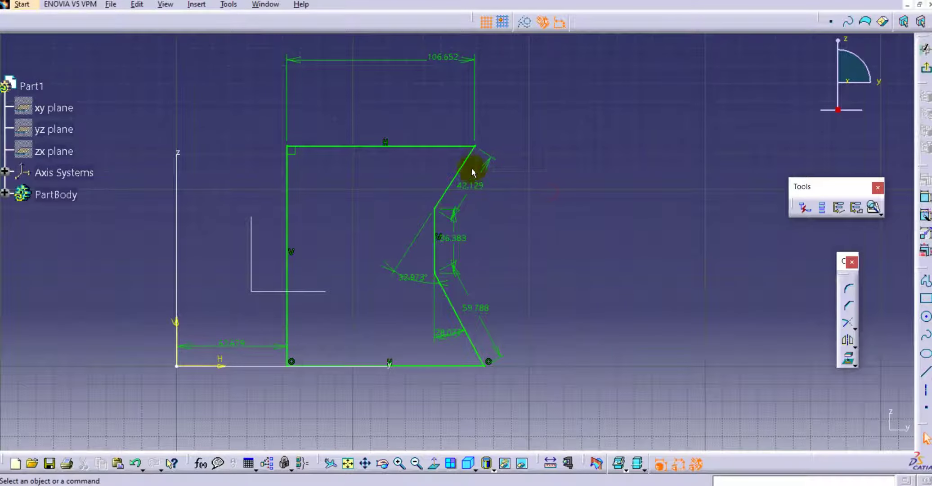
Replace the profile's upper slanted edge with a line about 38 mm long that stops just short of the upper-right corner.
click(477, 191)
key(Delete)
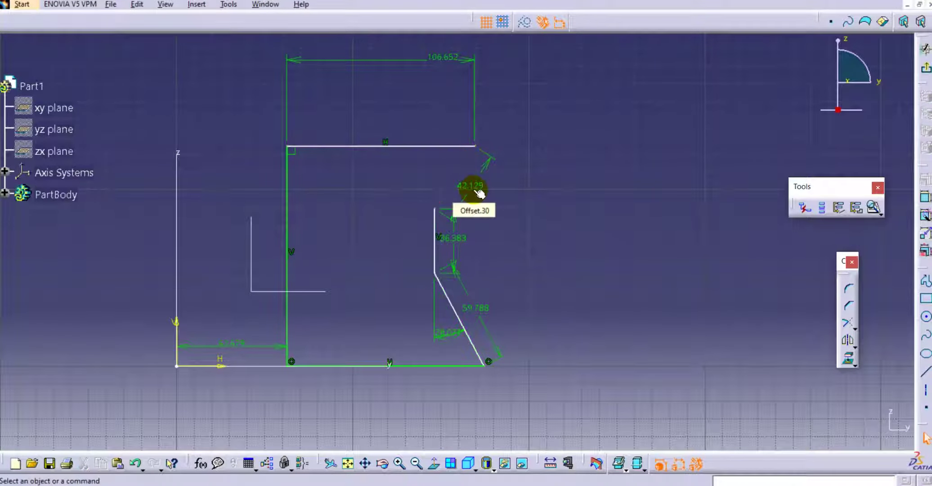
click(925, 372)
click(436, 208)
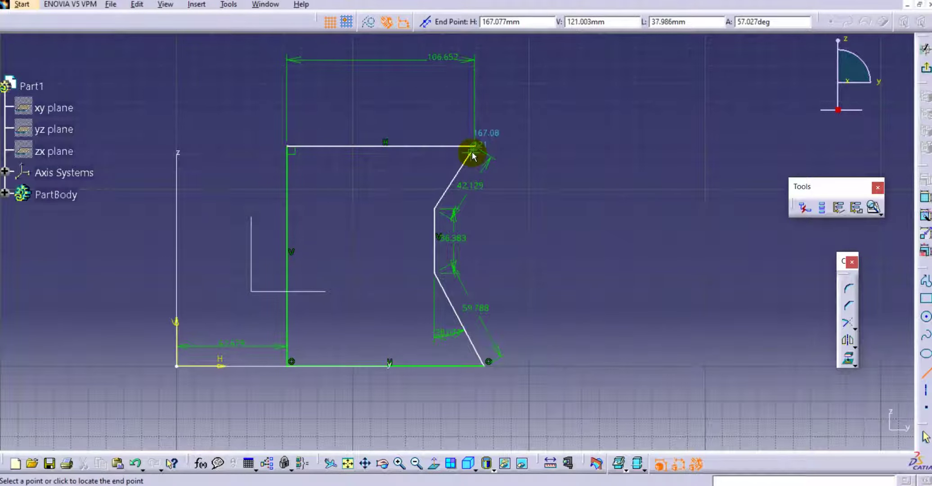
click(473, 152)
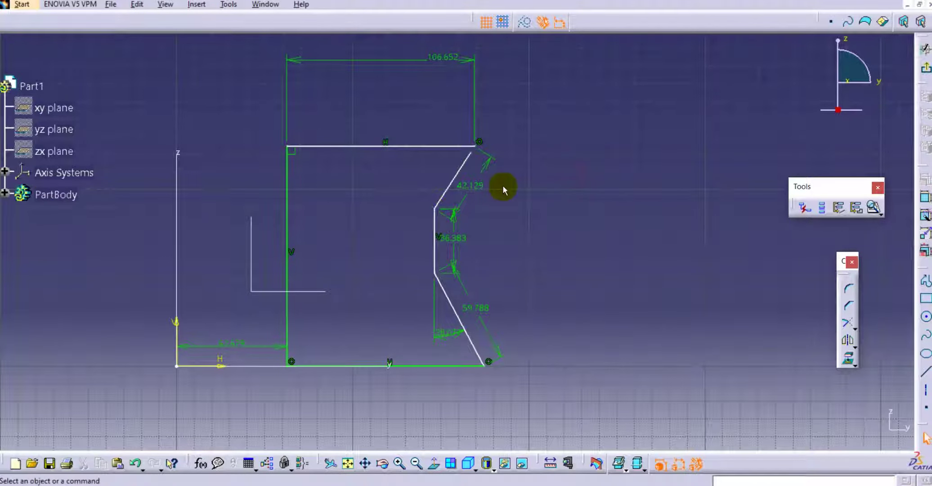
Move the slanted line's loose end almost onto the profile's upper-right corner, leaving only a tiny gap.
mouse_move(503, 189)
middle_down()
mouse_move(509, 96)
mouse_move(456, 302)
middle_up()
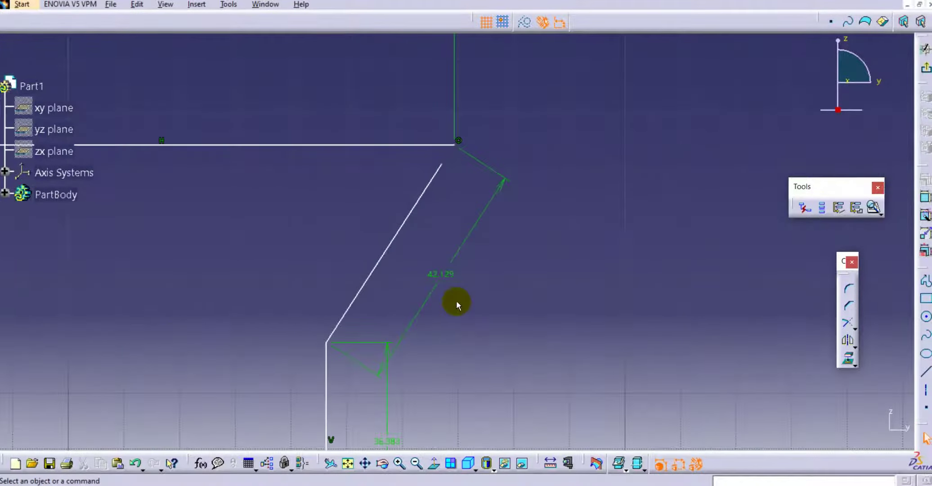
double_click(442, 162)
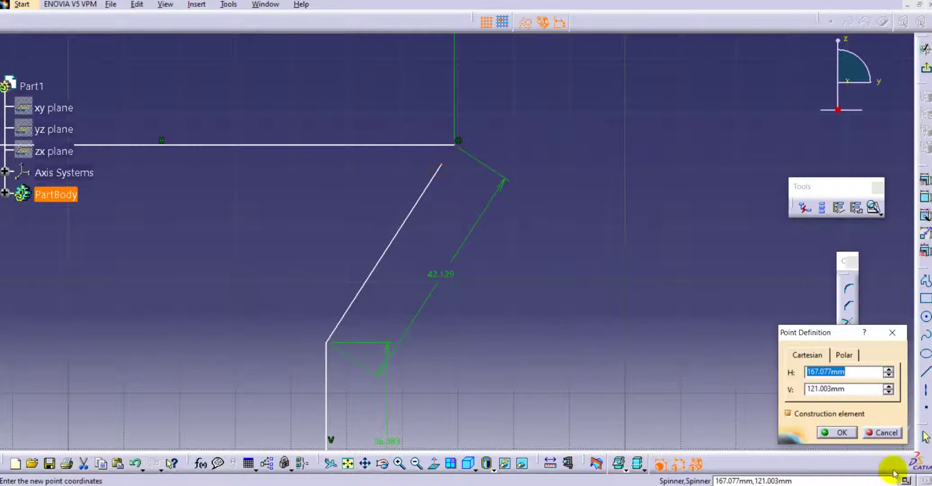
click(883, 432)
drag(442, 166, 453, 155)
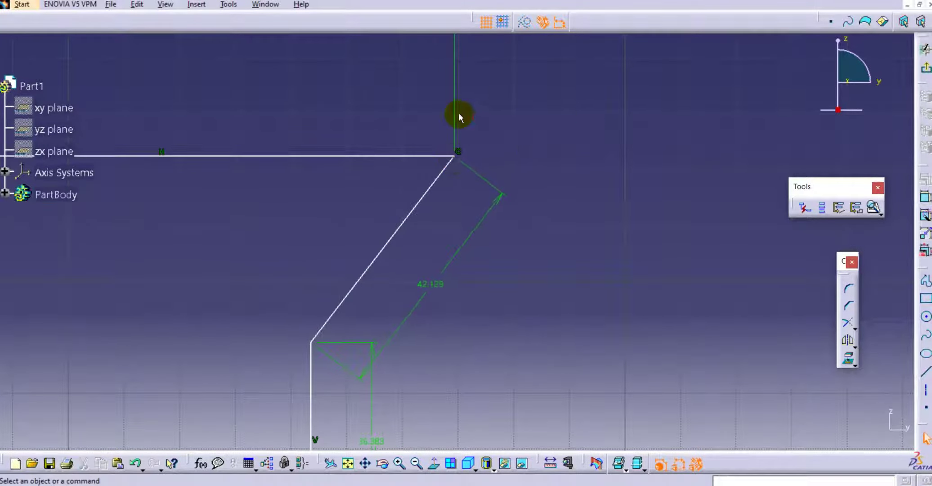
mouse_move(459, 117)
middle_down()
mouse_move(468, 243)
mouse_move(436, 230)
mouse_move(401, 322)
mouse_move(391, 272)
mouse_move(439, 248)
mouse_move(432, 268)
mouse_move(435, 241)
mouse_move(462, 239)
mouse_move(463, 276)
middle_up()
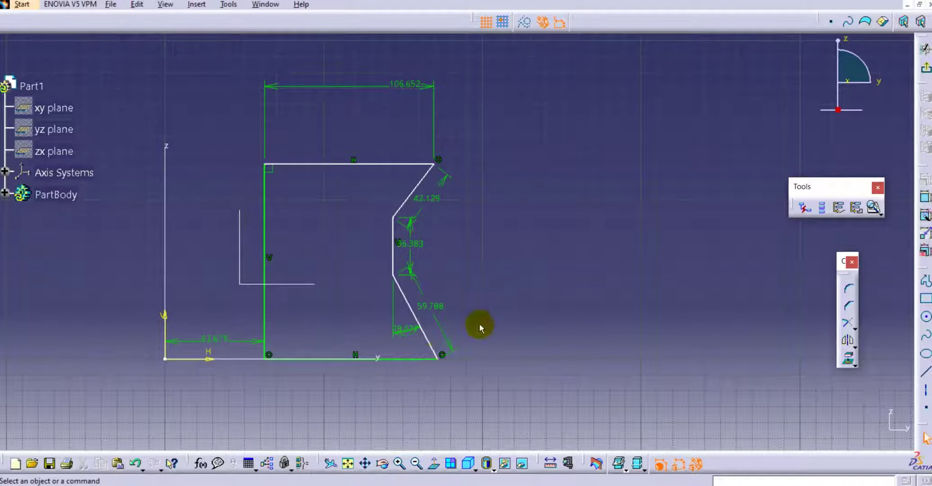
Exit the sketch and try to pad the open profile, cancel the pad and reopen the sketch.
click(924, 67)
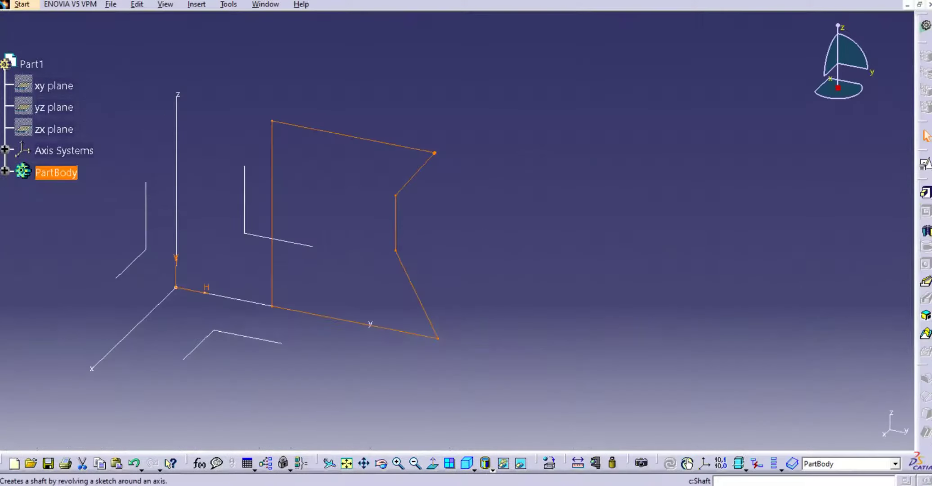
click(925, 193)
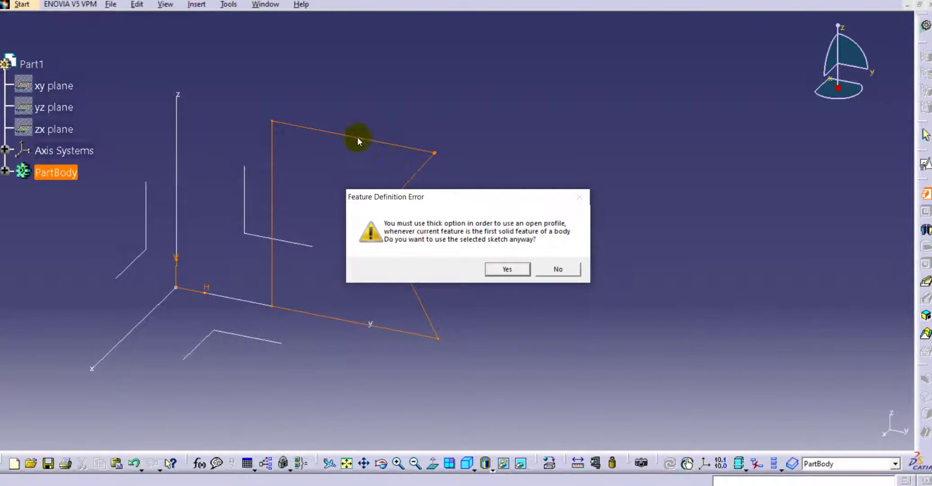
click(507, 269)
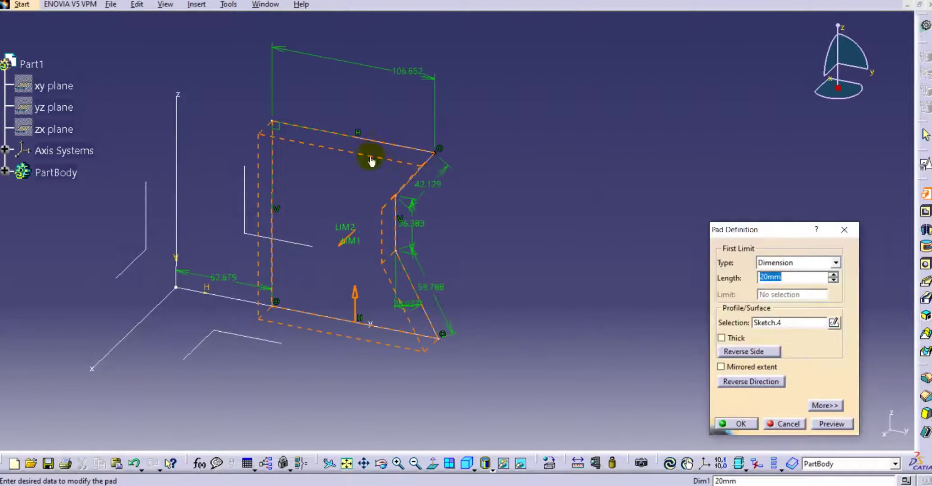
click(784, 423)
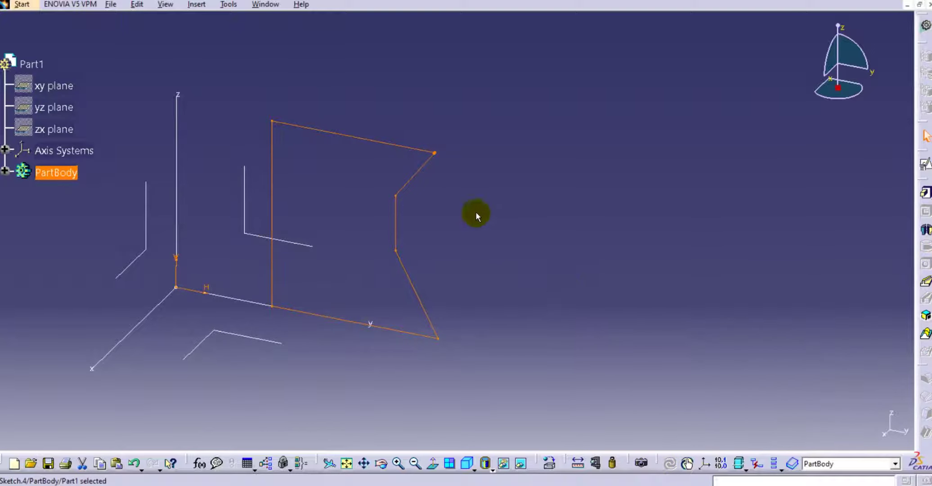
double_click(414, 152)
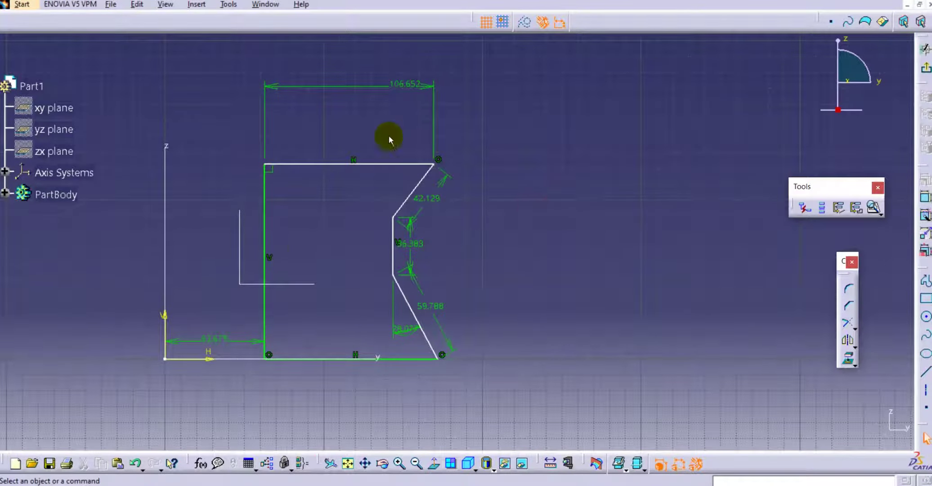
Run Sketch Analysis and close the opened implicit profile at its upper-right corner with the Close Opened Profile corrective action.
click(874, 209)
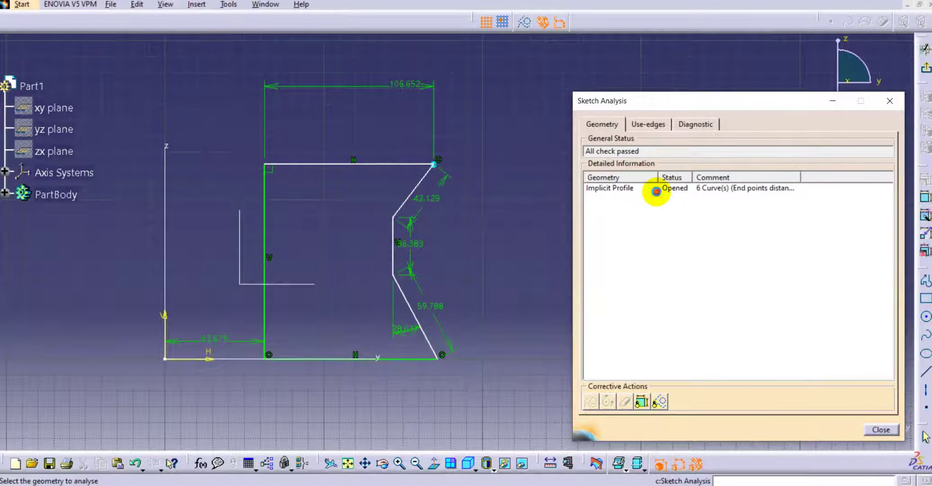
click(655, 188)
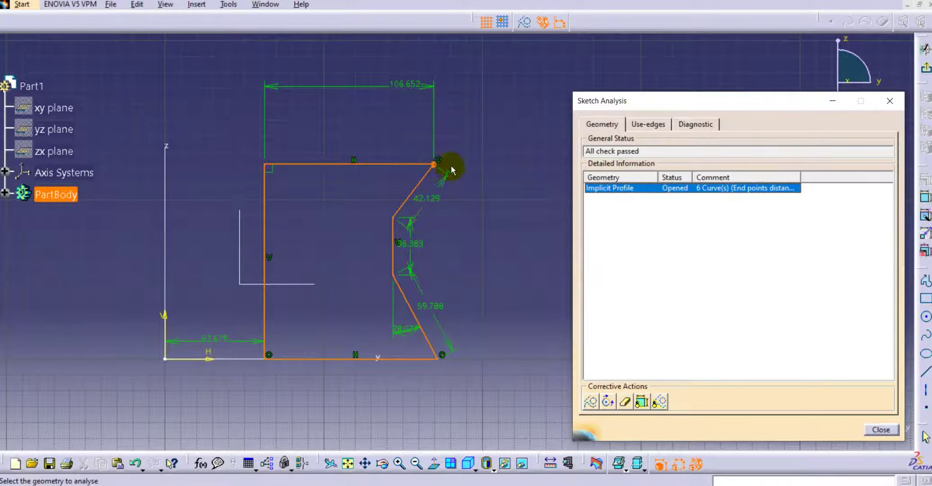
click(527, 178)
mouse_move(528, 177)
middle_down()
mouse_move(526, 124)
mouse_move(505, 112)
mouse_move(433, 276)
mouse_move(435, 268)
mouse_move(238, 283)
middle_up()
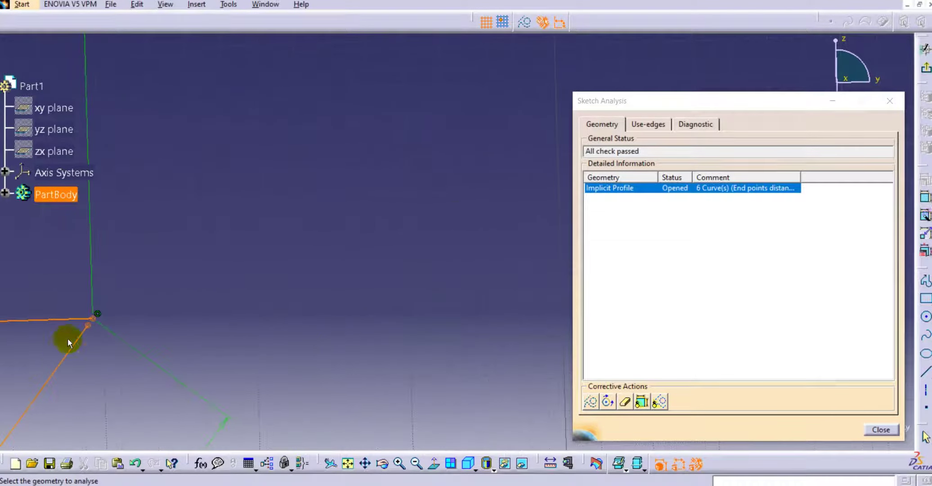
middle_drag(317, 192, 341, 272)
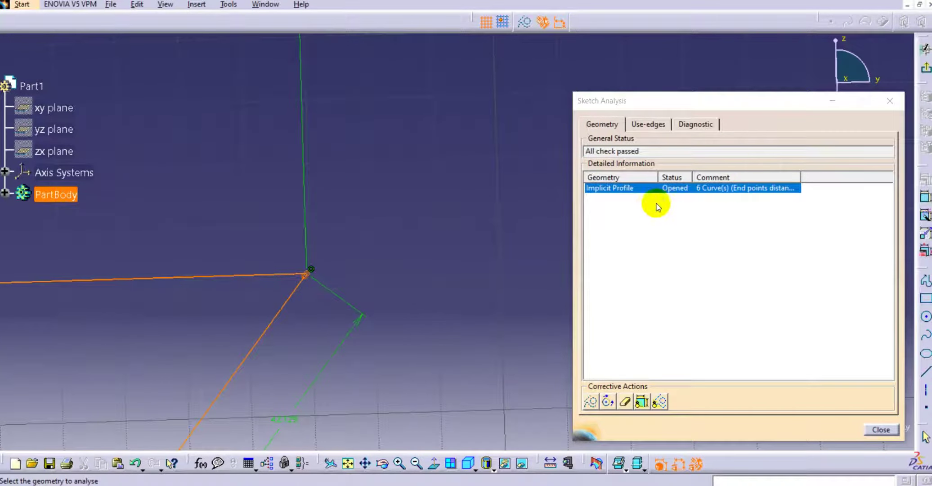
click(608, 402)
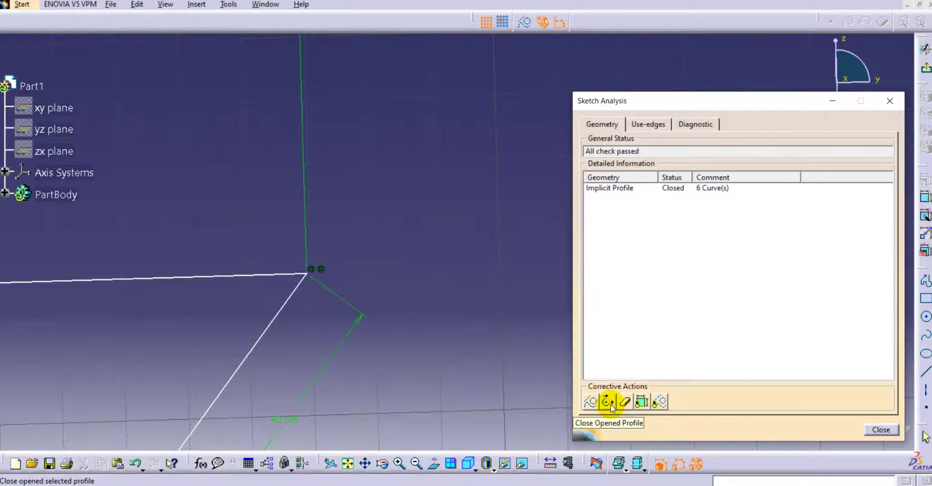
click(879, 429)
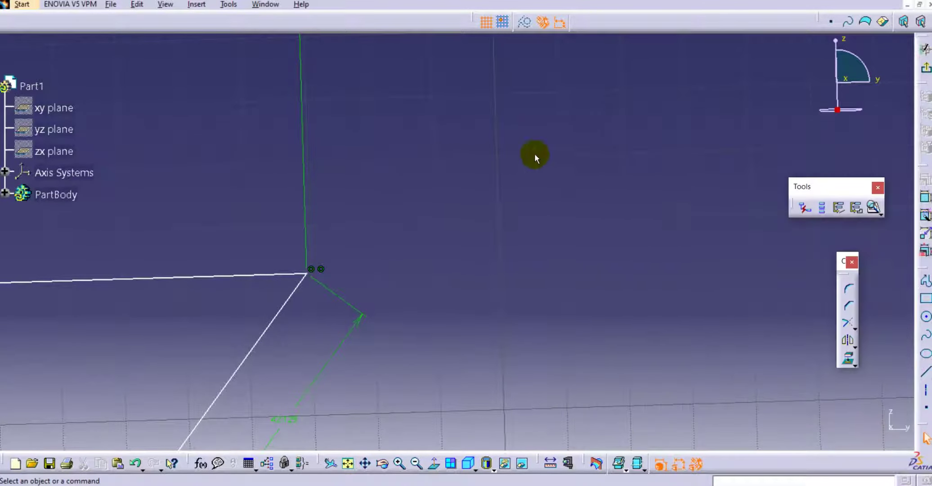
Recheck the repaired profile's status in Sketch Analysis and close the analysis.
click(872, 206)
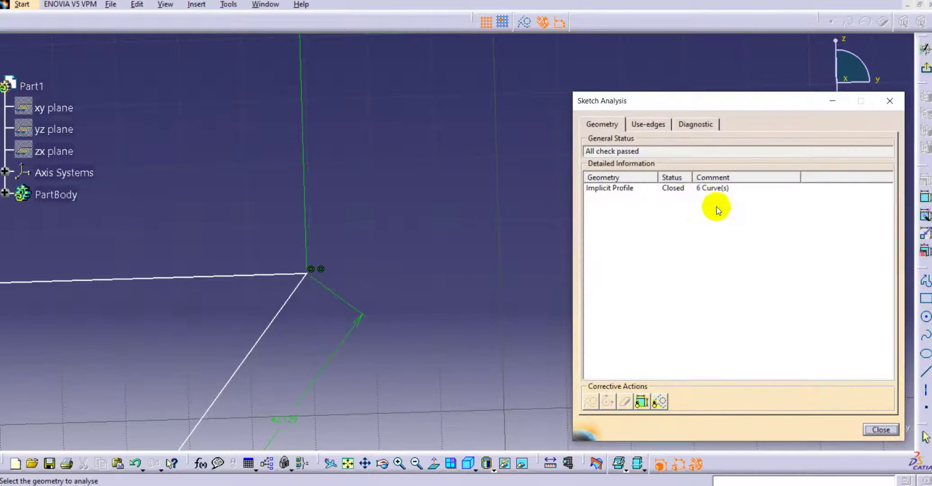
click(684, 189)
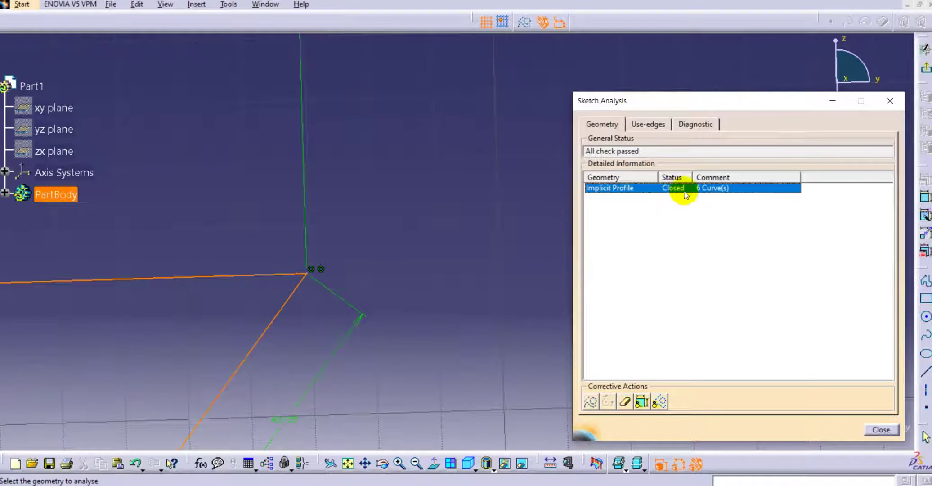
click(881, 433)
Draw a stray sloping line about 55 mm long, far to the right of the profile in the same sketch.
mouse_move(597, 156)
middle_down()
mouse_move(603, 182)
mouse_move(583, 306)
mouse_move(512, 270)
mouse_move(560, 348)
middle_up()
click(451, 464)
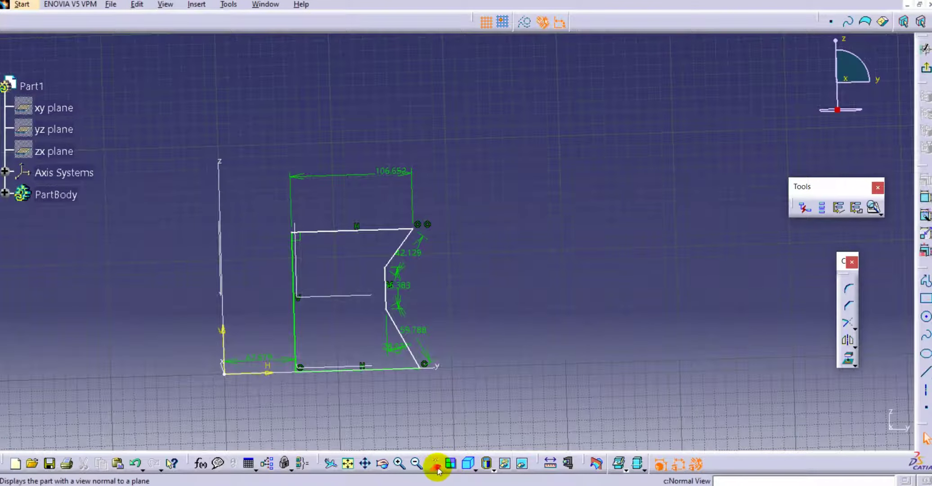
middle_drag(508, 317, 510, 267)
middle_drag(516, 210, 530, 157)
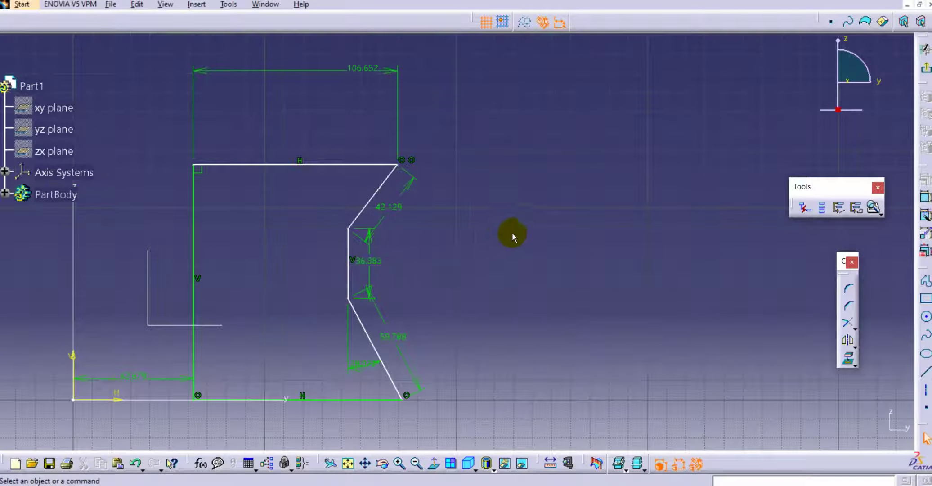
mouse_move(624, 214)
middle_down()
mouse_move(374, 247)
mouse_move(535, 214)
middle_up()
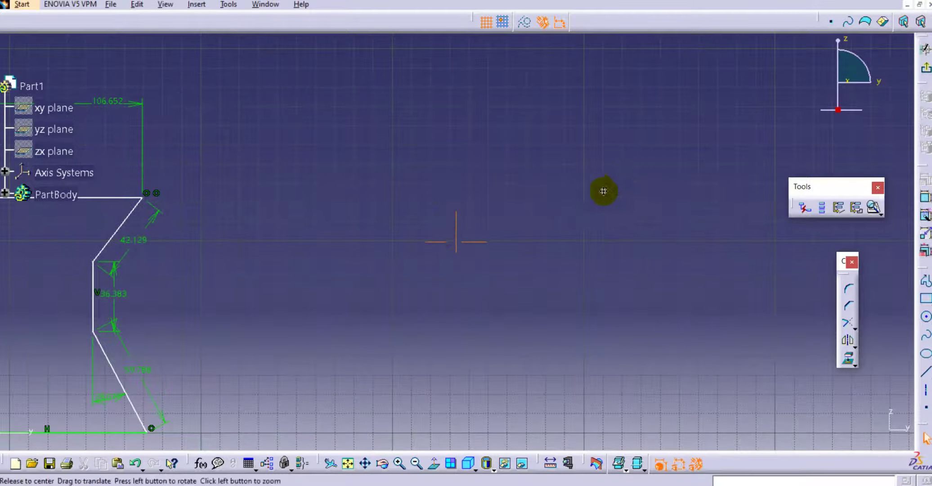
middle_drag(603, 191, 453, 221)
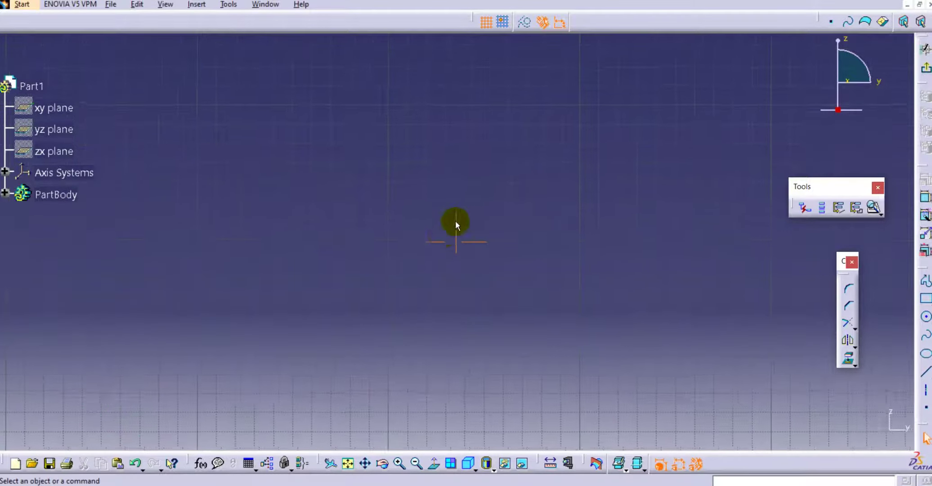
click(922, 373)
click(599, 126)
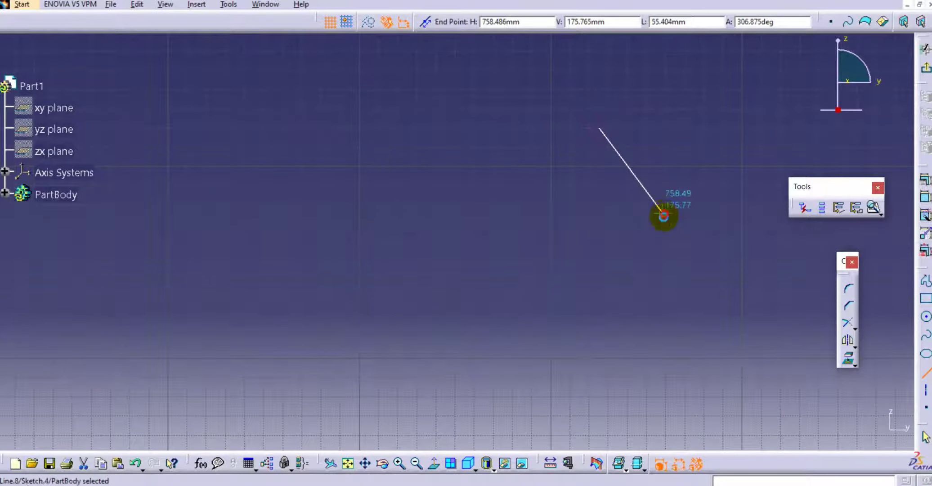
click(663, 216)
Exit the sketch and try to pad it with the stray line included, decline using the sketch, cancel the pad and reopen the sketch.
middle_drag(406, 186, 732, 127)
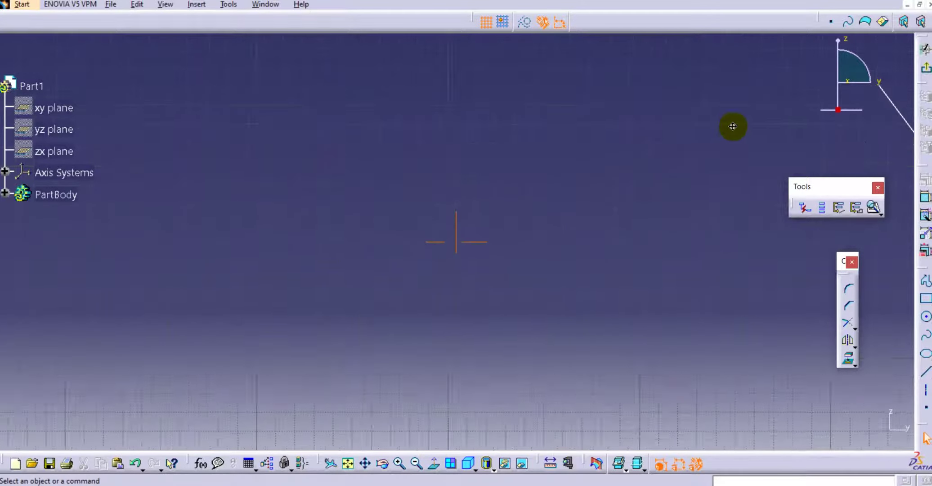
middle_drag(306, 243, 609, 179)
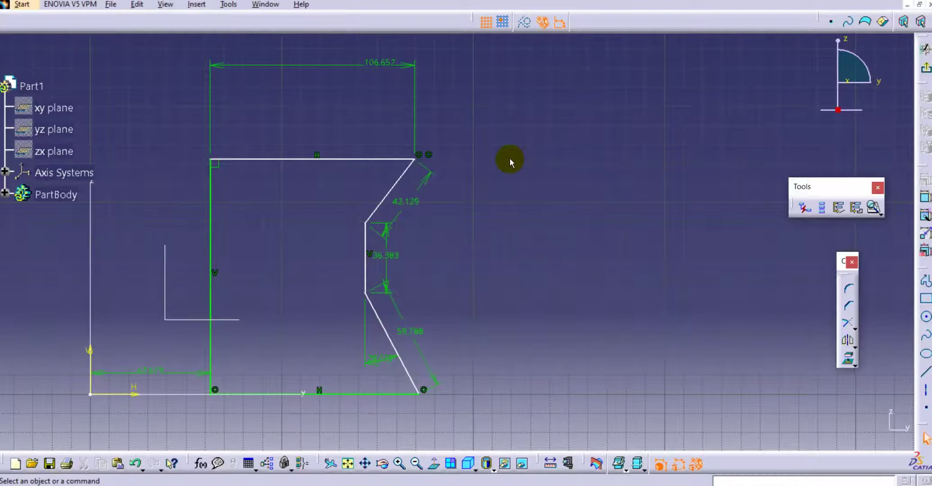
mouse_move(507, 158)
ctrl+middle_down()
mouse_move(528, 246)
mouse_move(526, 215)
mouse_move(534, 209)
mouse_move(520, 195)
ctrl+middle_up()
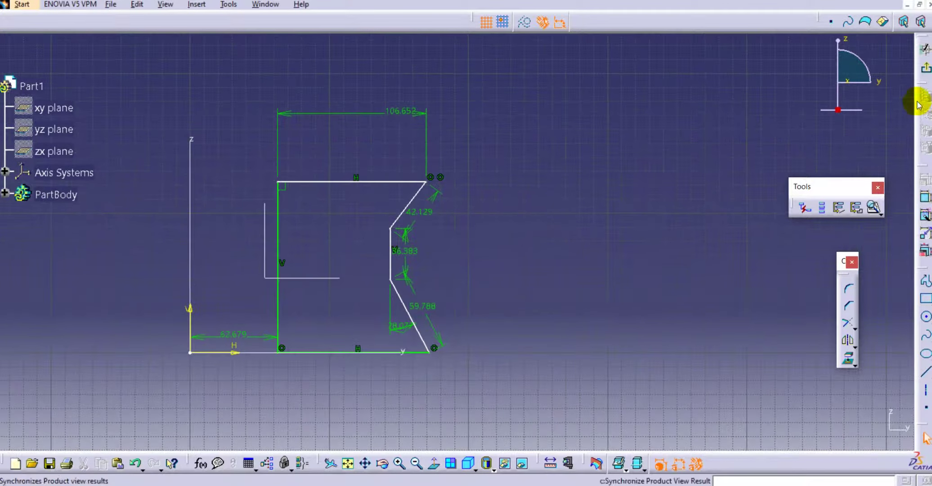
click(926, 72)
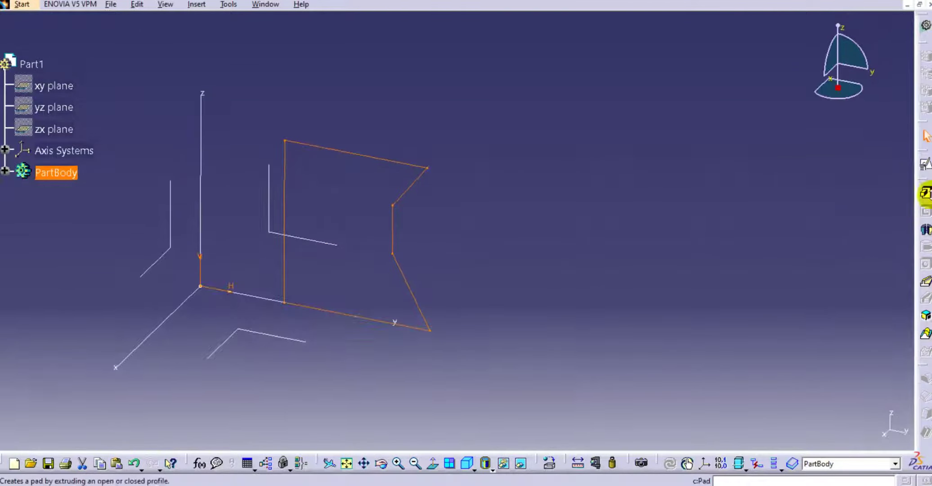
click(925, 193)
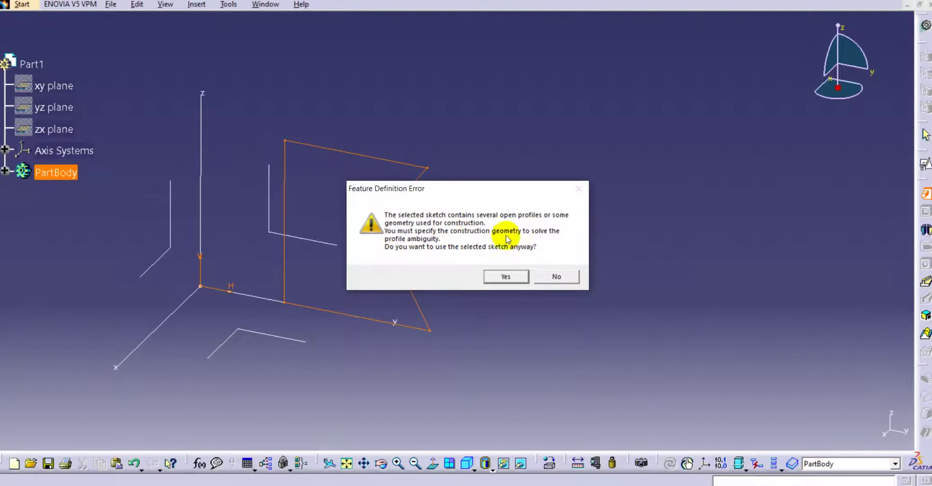
click(558, 276)
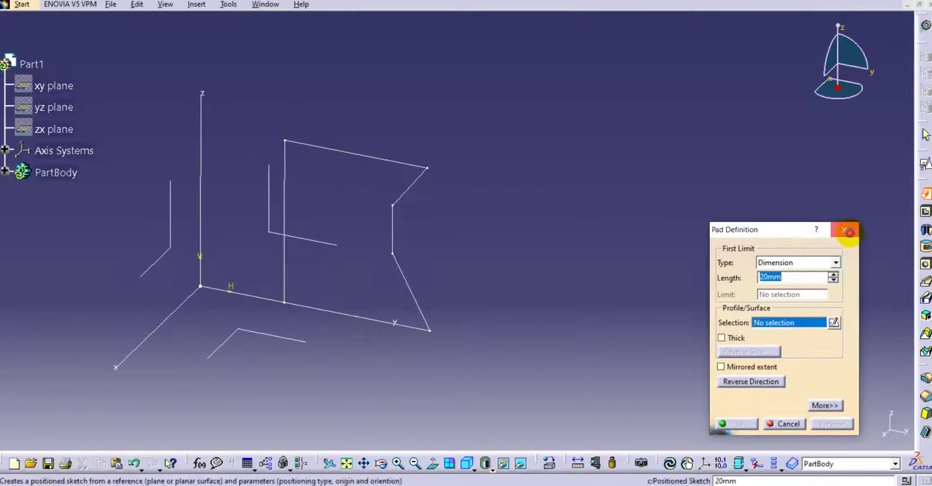
click(842, 231)
double_click(402, 166)
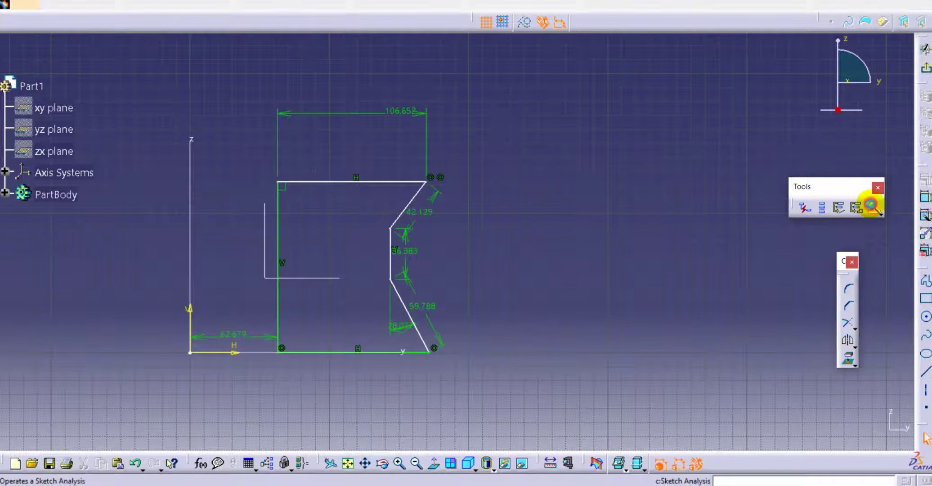
Erase the isolated stray line with the Sketch Analysis corrective action, recheck the remaining geometry and close the analysis.
click(872, 206)
click(612, 197)
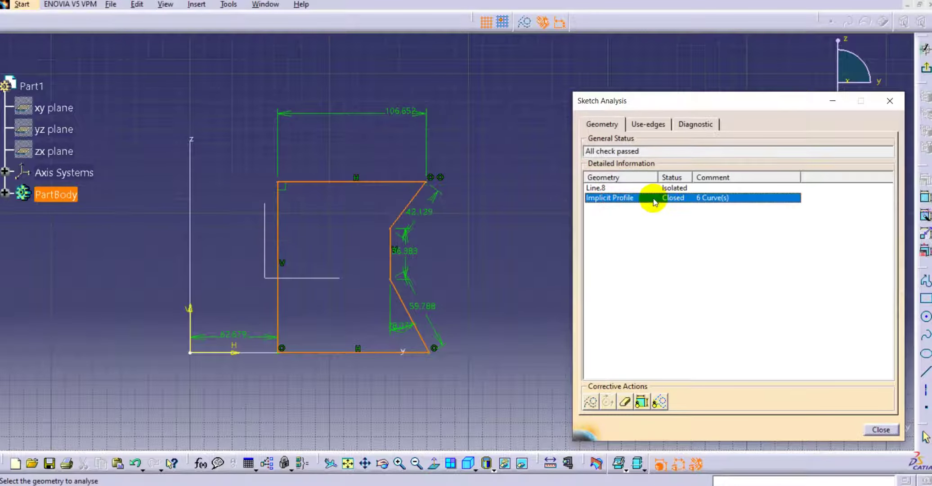
click(619, 188)
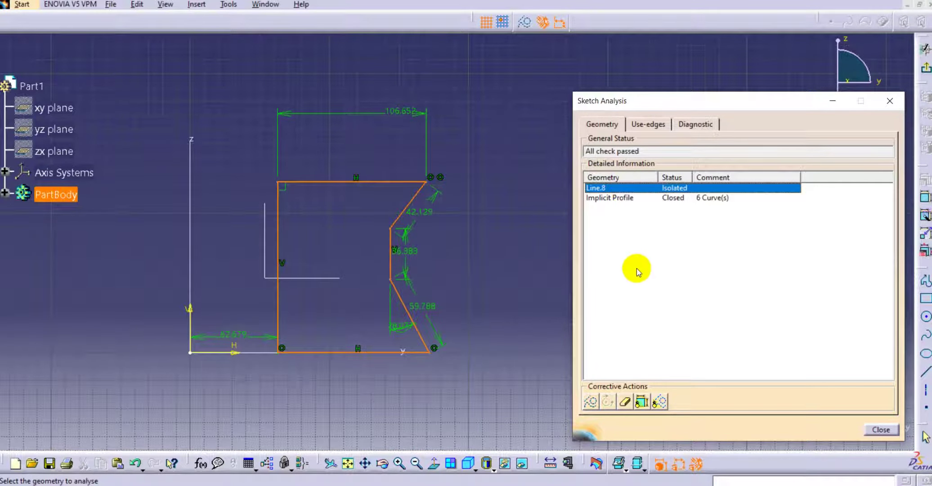
click(625, 402)
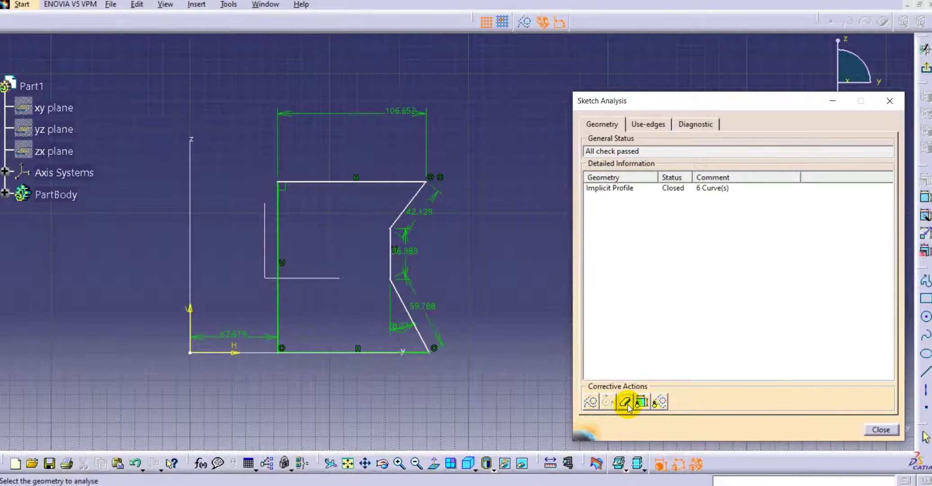
click(880, 429)
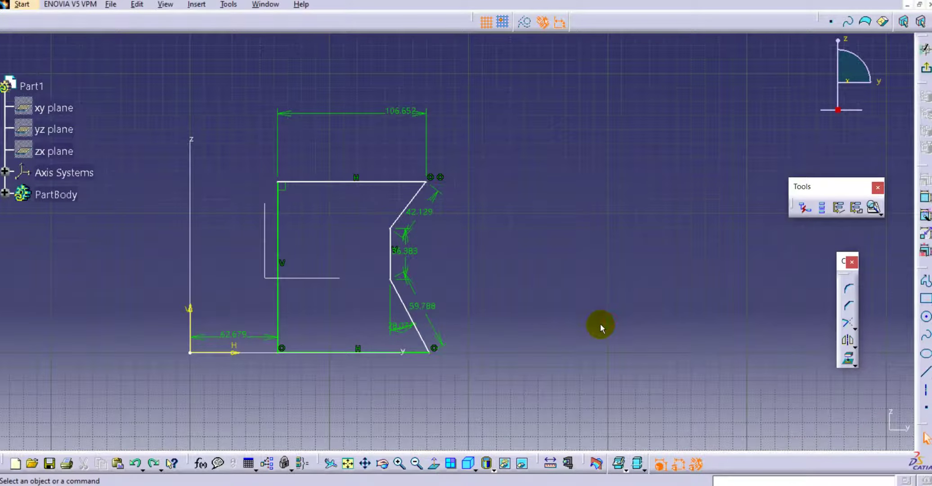
click(872, 207)
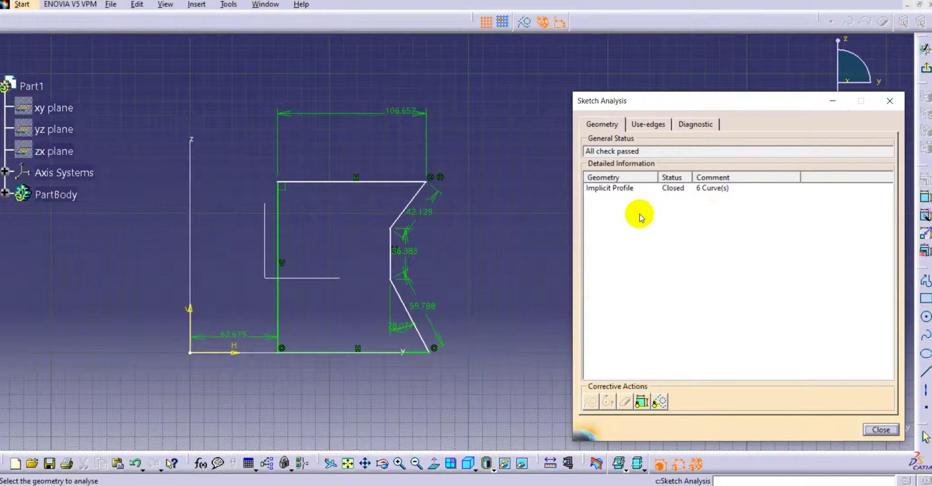
click(879, 428)
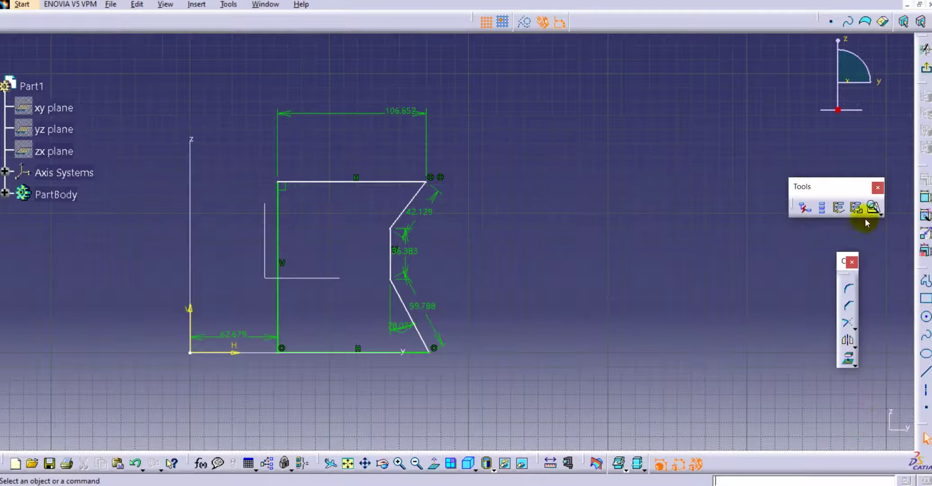
Turn the isolated stray line into construction geometry with the Sketch Analysis corrective action and close the analysis.
click(872, 207)
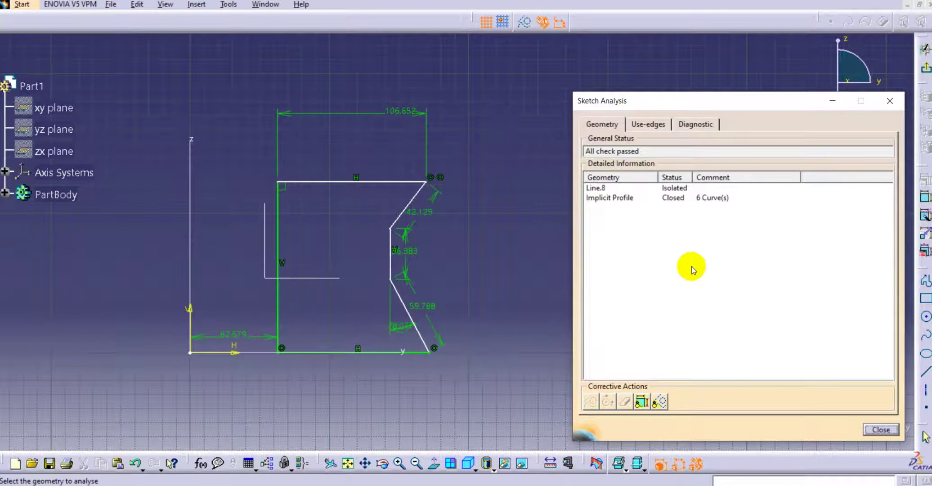
click(638, 187)
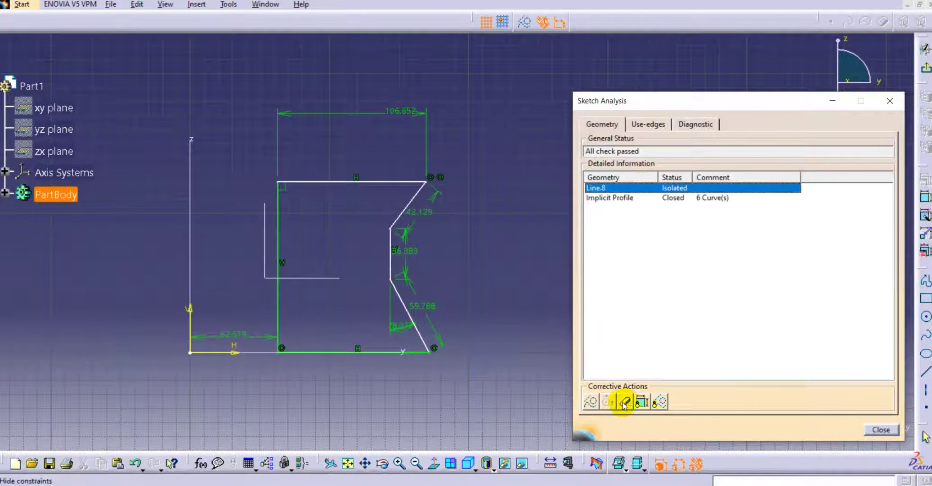
click(591, 401)
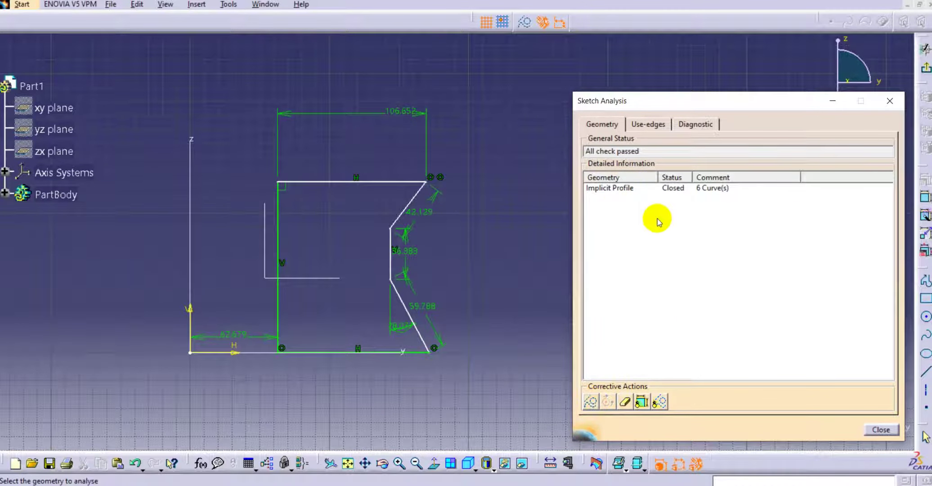
click(881, 429)
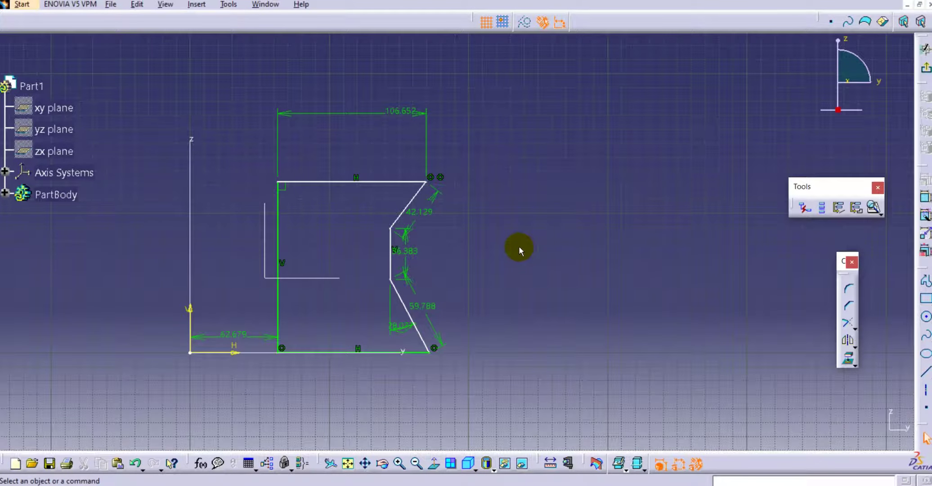
Exit the sketch, pad the closed profile 20 mm and undo the pad.
click(926, 68)
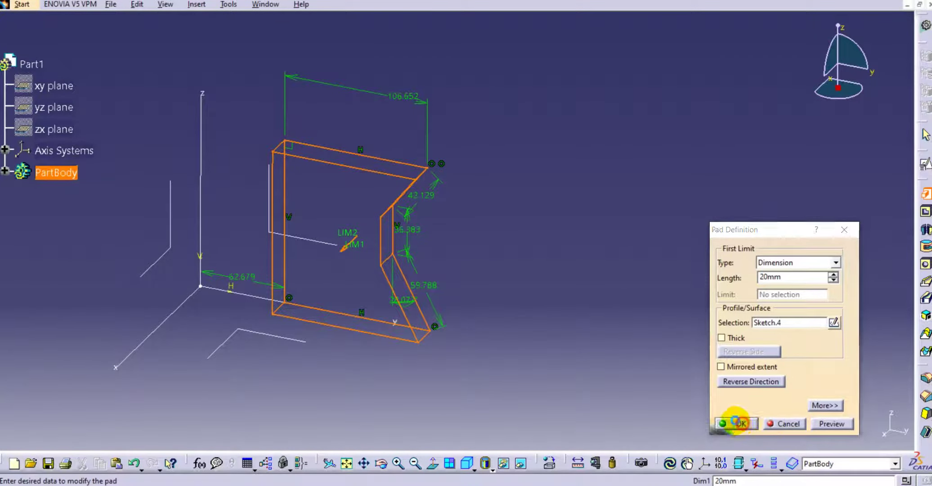
click(737, 423)
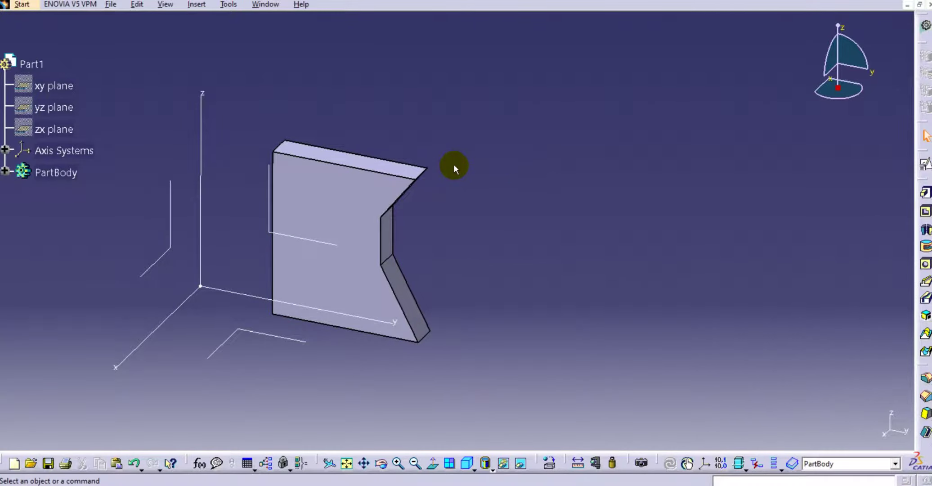
key(ctrl+z)
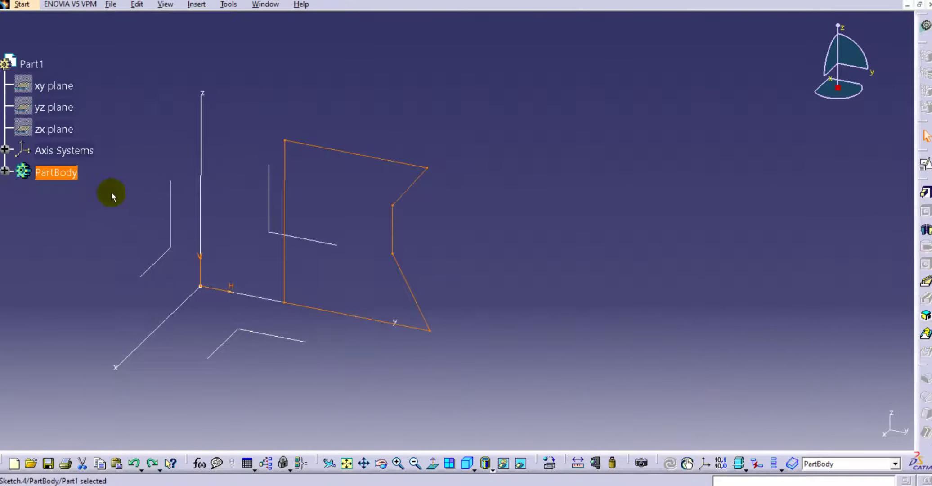
Reopen the profile sketch and check its state with Sketch Solving Status.
double_click(338, 150)
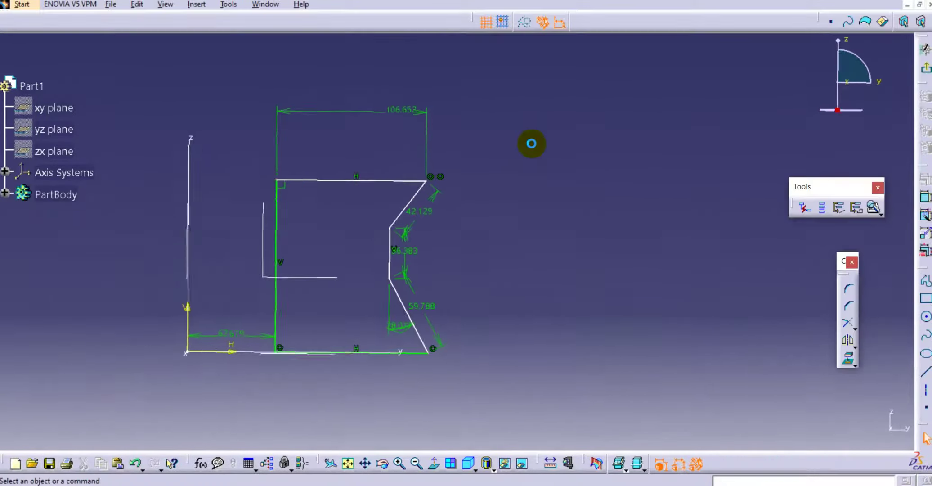
click(879, 213)
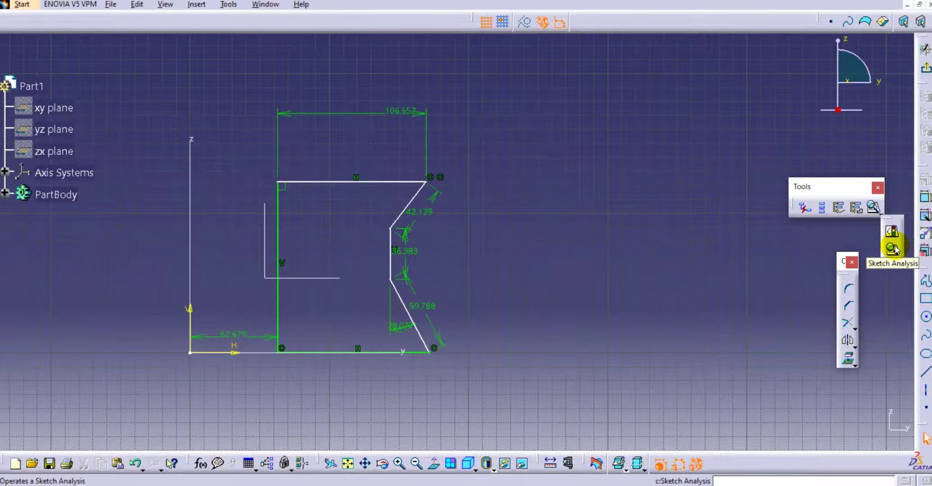
click(891, 231)
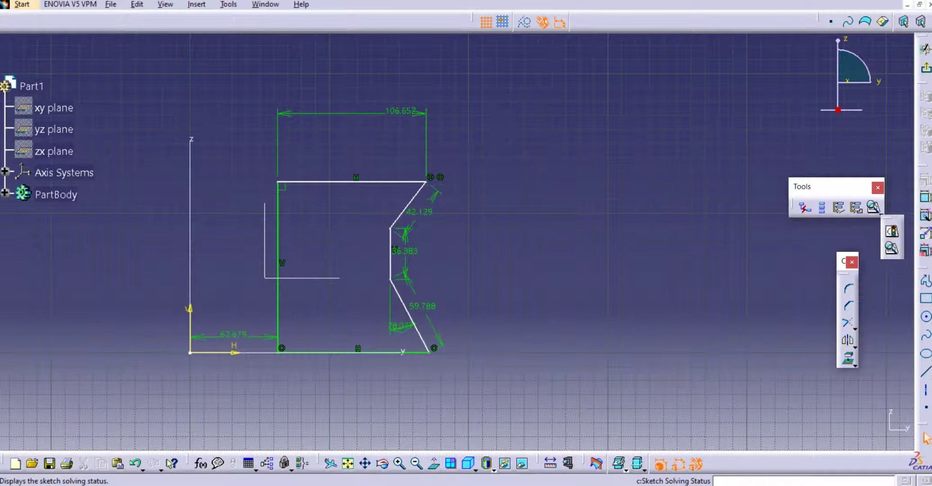
click(897, 393)
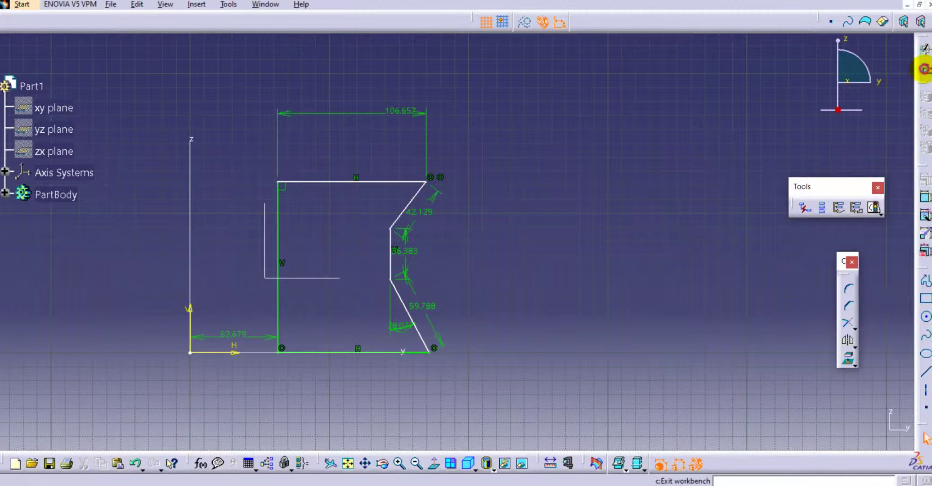
Exit the sketch and revolve the profile 360 degrees around the vertical z axis with the Shaft command.
click(924, 68)
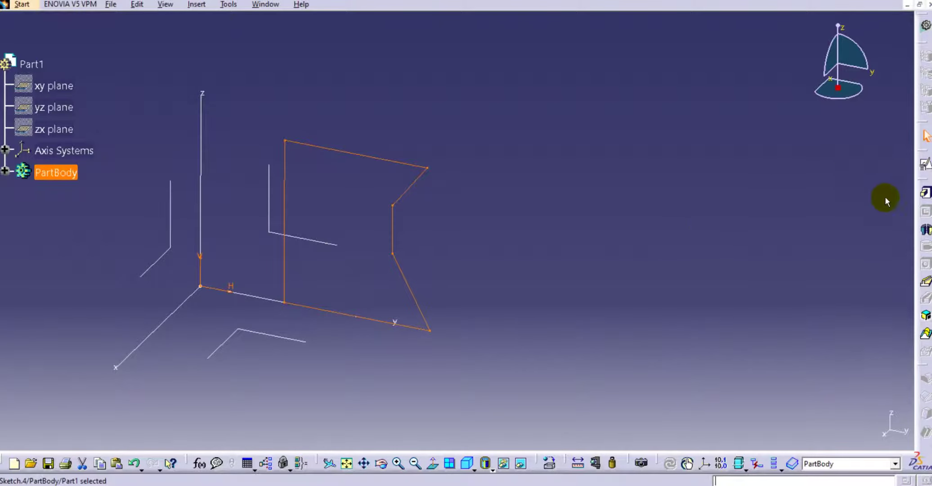
click(925, 229)
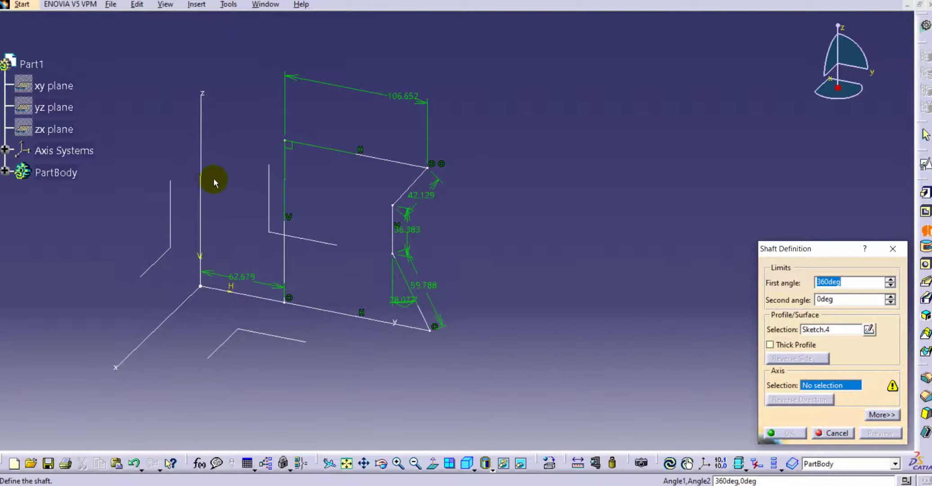
click(200, 179)
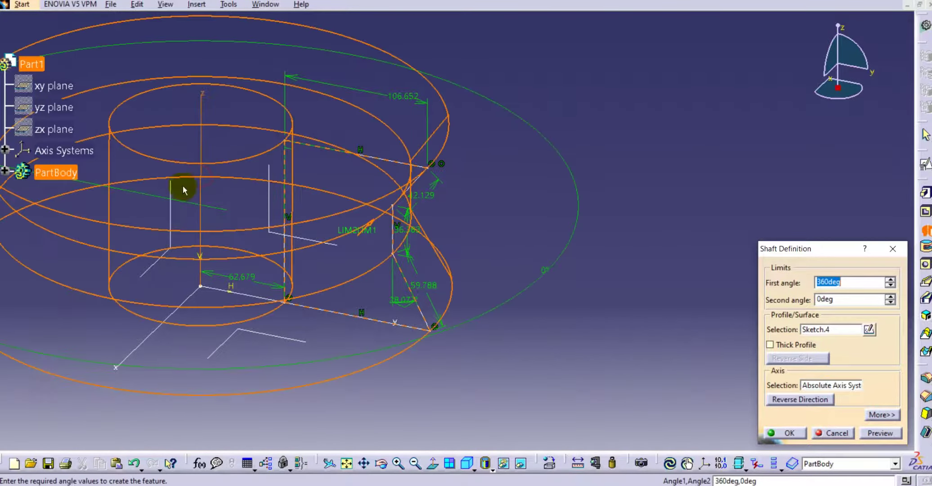
click(805, 433)
middle_drag(603, 197, 602, 226)
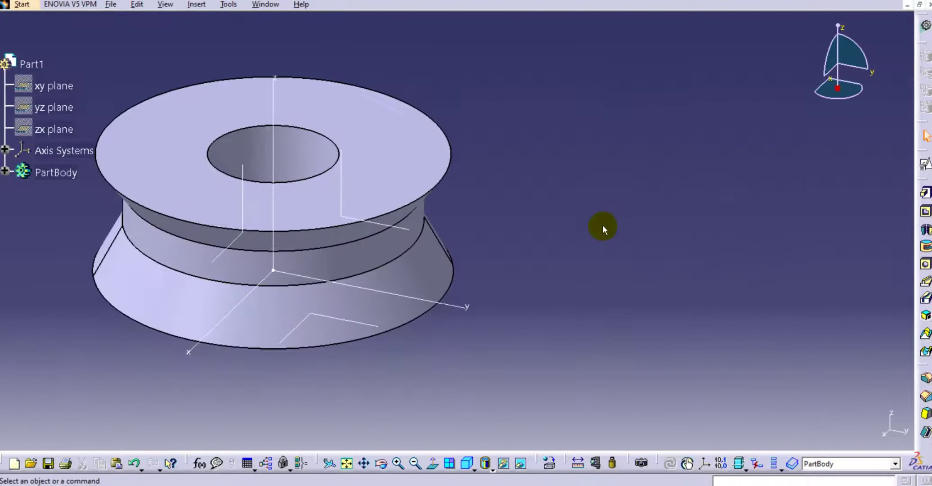
middle_drag(541, 220, 595, 223)
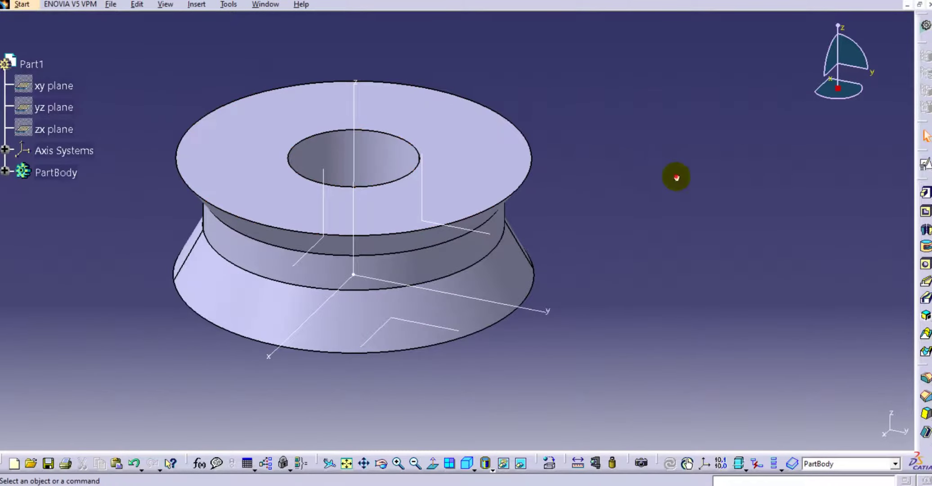
Reopen the shaft's sketch and draw a vertical axis line from the origin up along the V axis, ending above the profile.
click(4, 171)
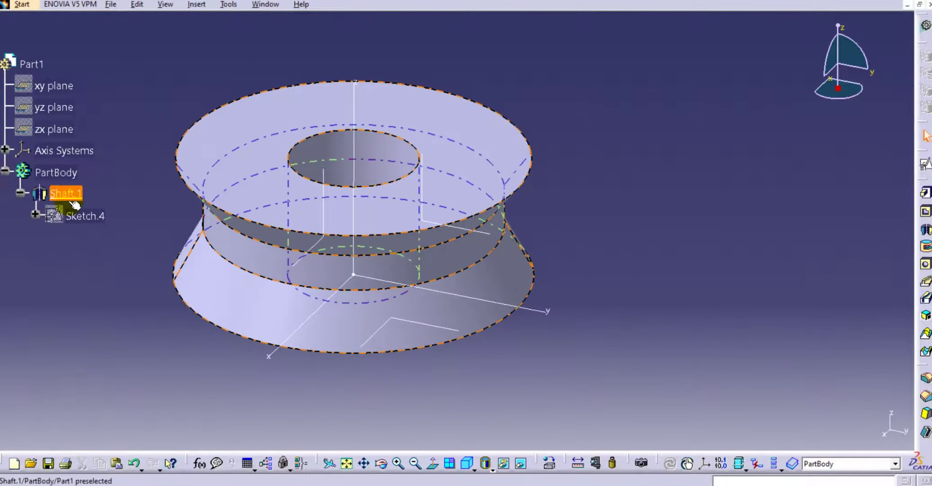
double_click(70, 218)
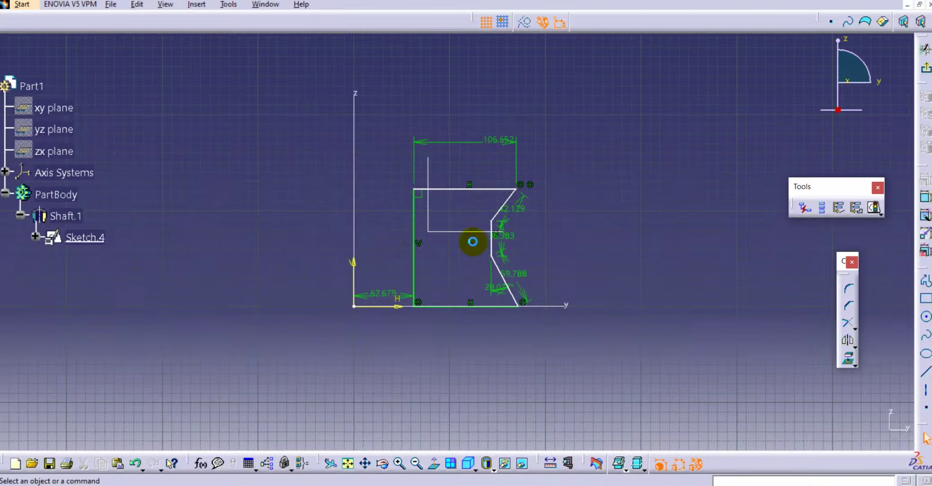
click(922, 373)
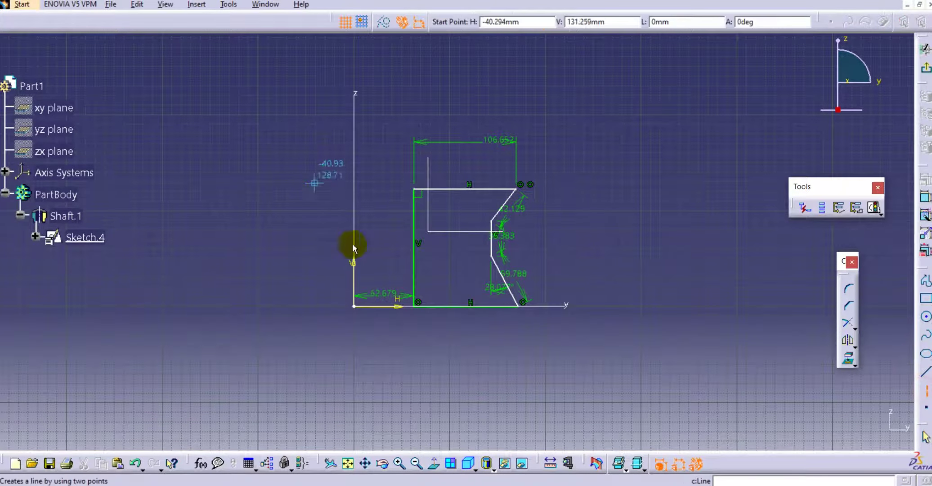
click(355, 308)
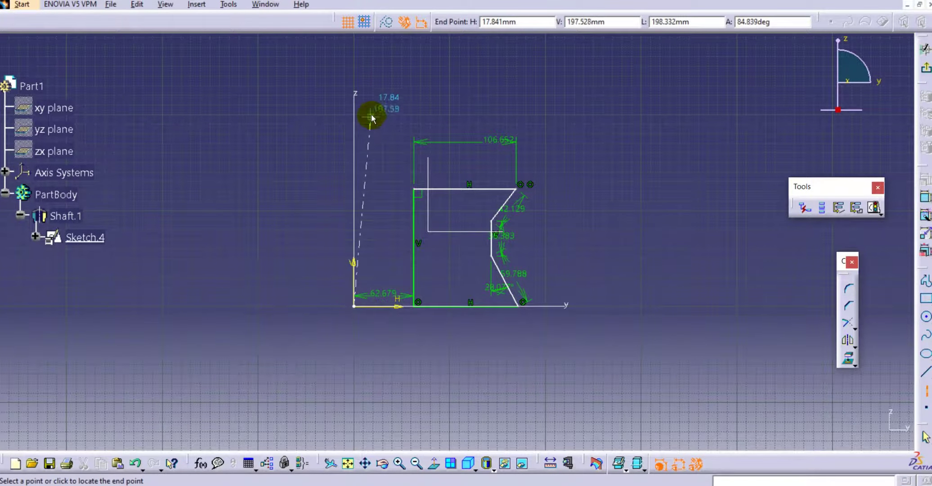
middle_drag(365, 93, 355, 155)
click(344, 113)
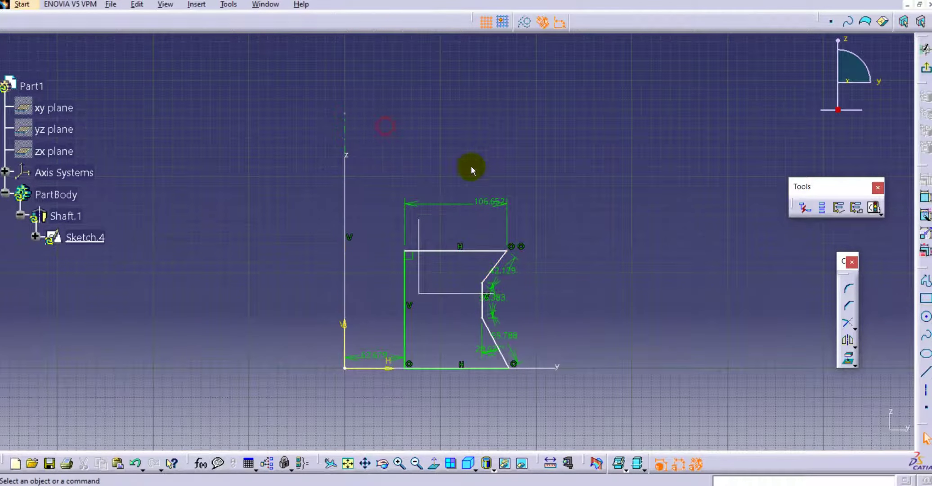
Turn the sketch's vertical axis line into an output feature, exit the sketch and inspect the axis on the shaft.
click(822, 207)
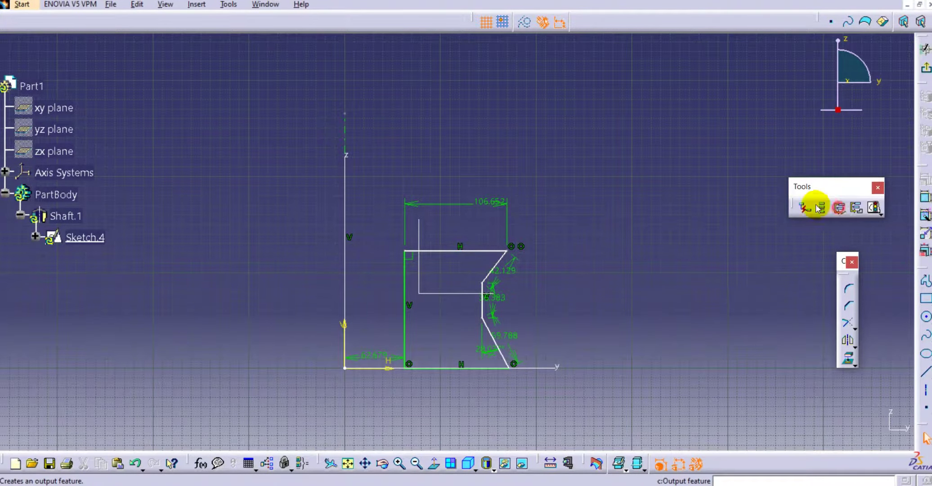
click(347, 124)
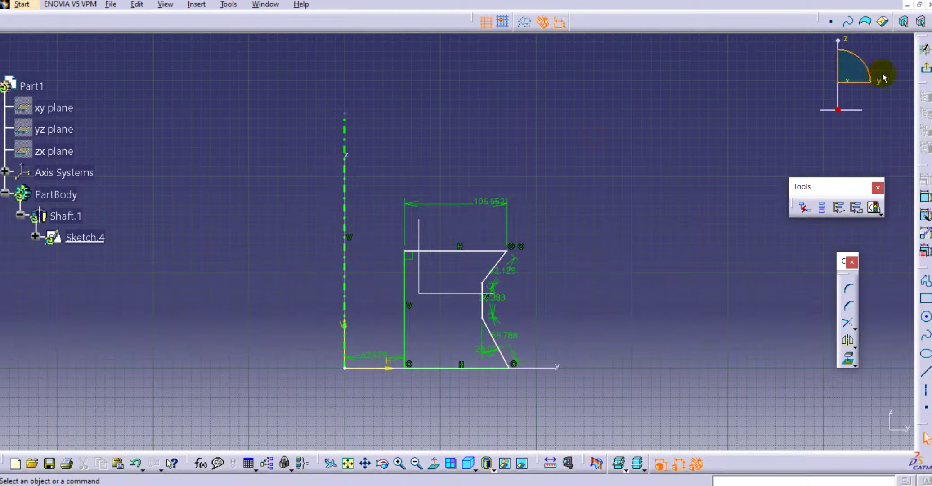
click(926, 68)
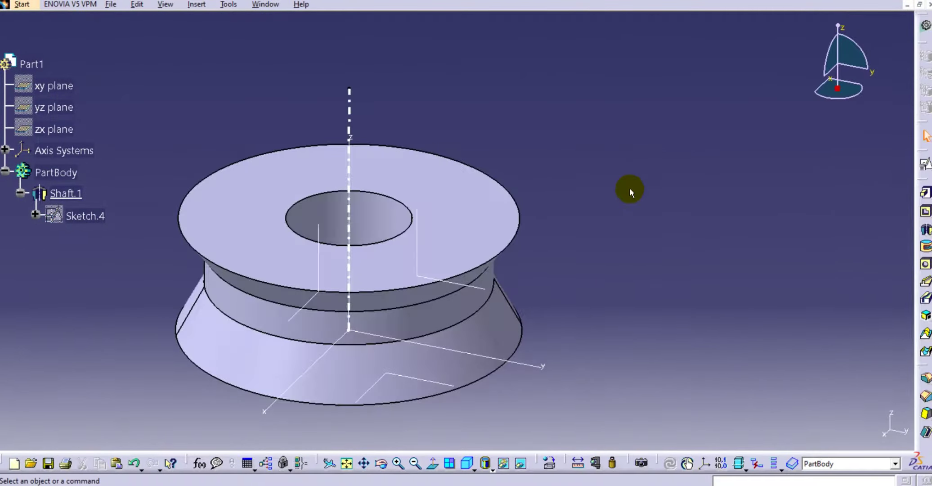
click(349, 96)
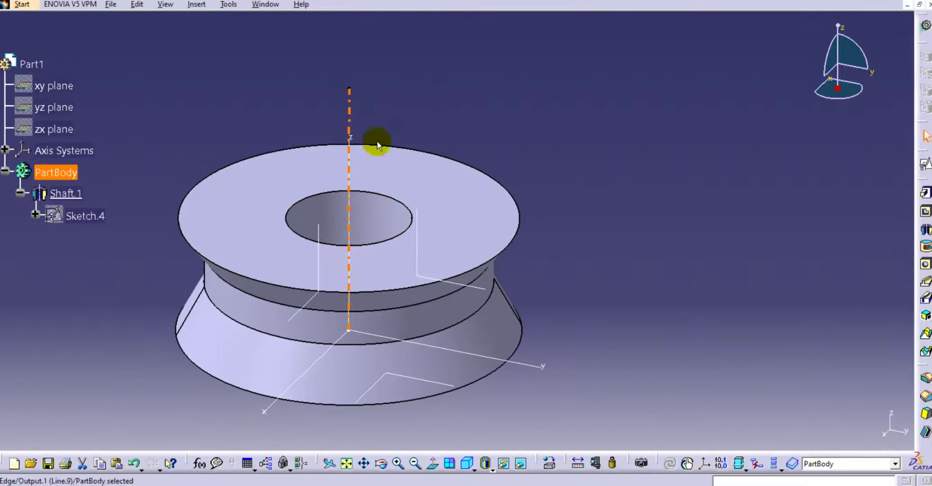
middle_drag(449, 316, 578, 241)
click(603, 204)
middle_drag(374, 149, 472, 156)
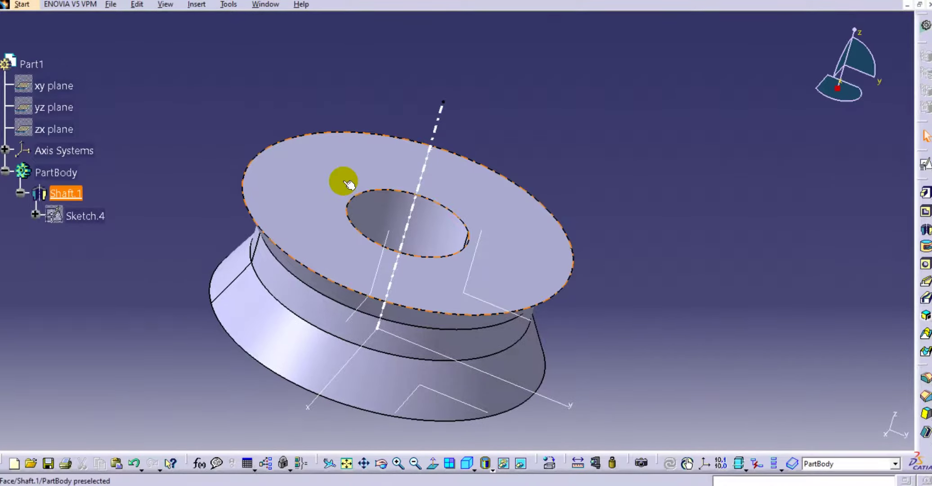
Reopen the shaft's sketch and delete the vertical axis line with its output feature.
double_click(83, 212)
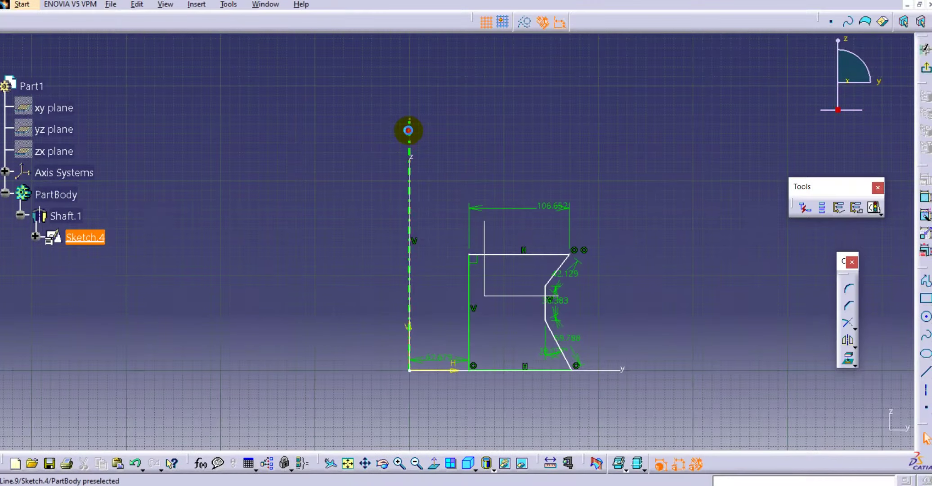
click(410, 132)
click(407, 130)
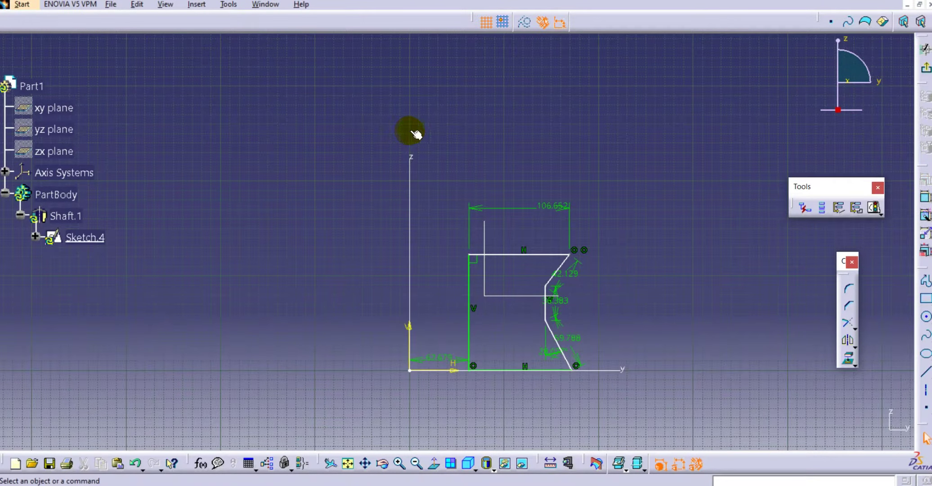
Draw a new axis from the origin vertically along the V axis to well above the profile, and exit the sketch.
click(926, 390)
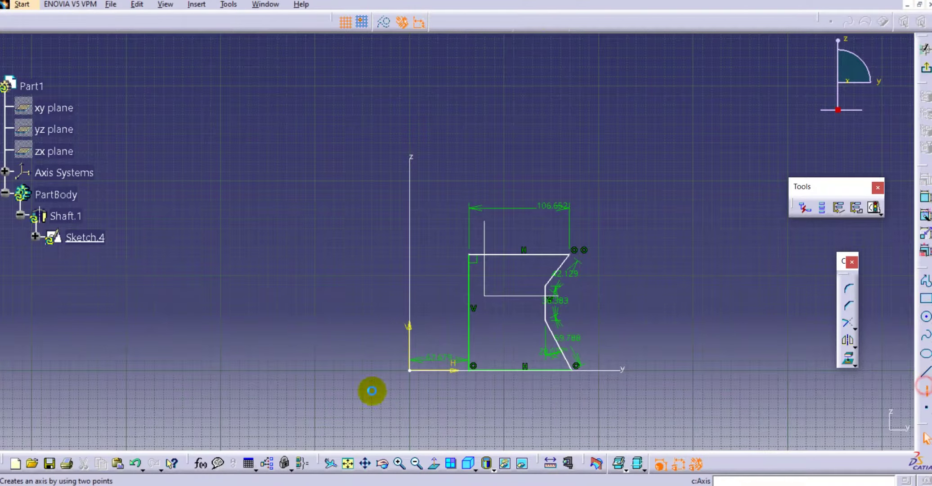
click(410, 371)
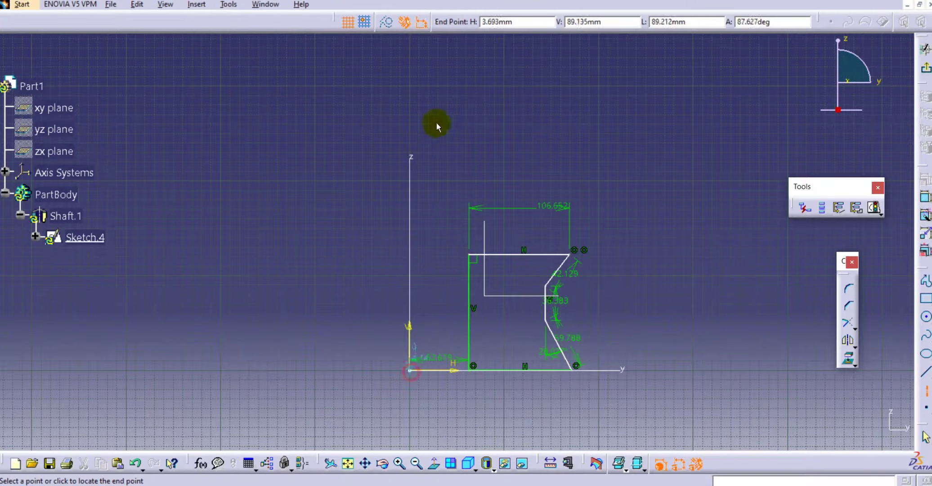
click(411, 75)
click(474, 93)
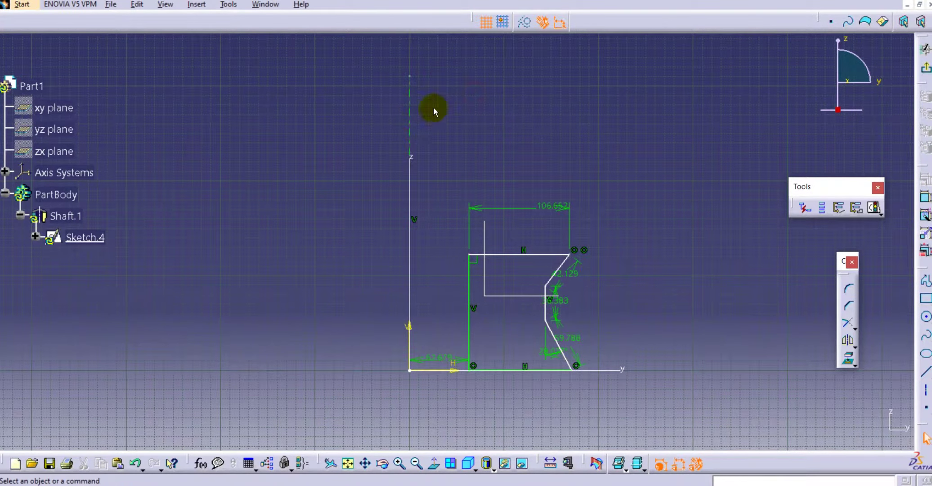
click(925, 68)
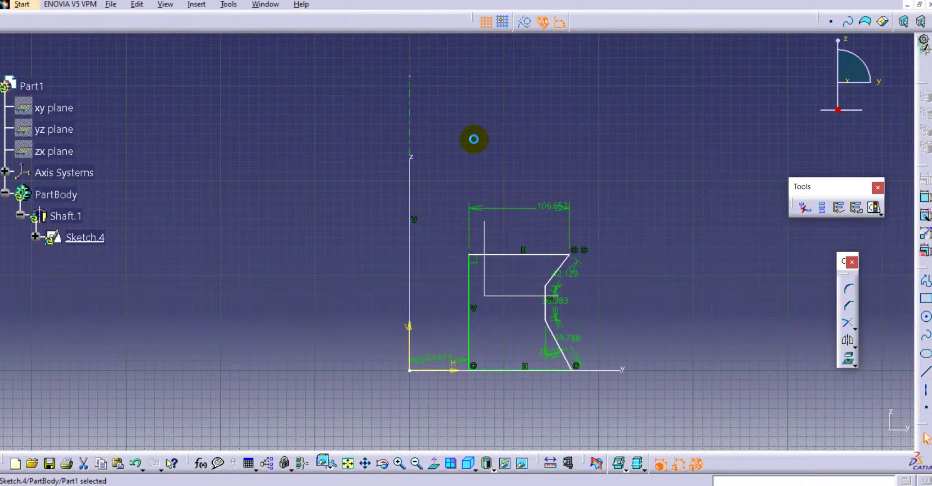
click(558, 172)
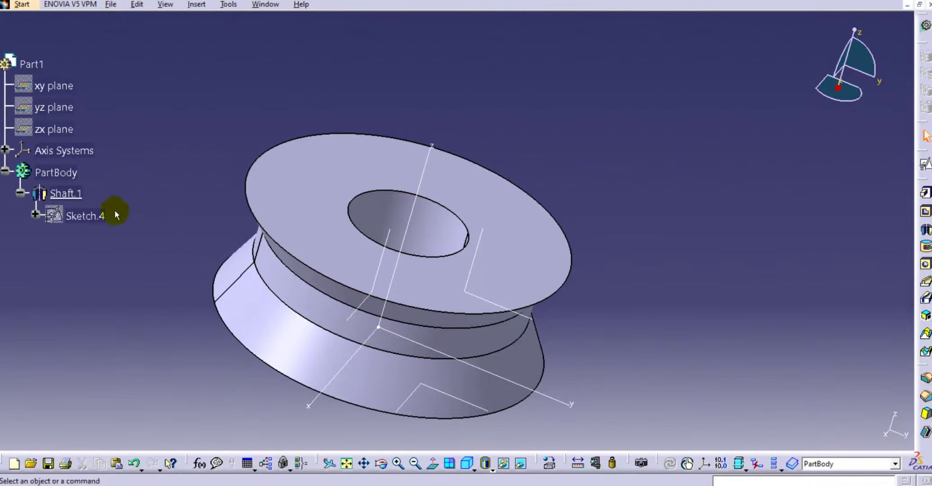
Reopen the shaft's sketch, make the new vertical axis an output feature, and return to the part.
double_click(84, 216)
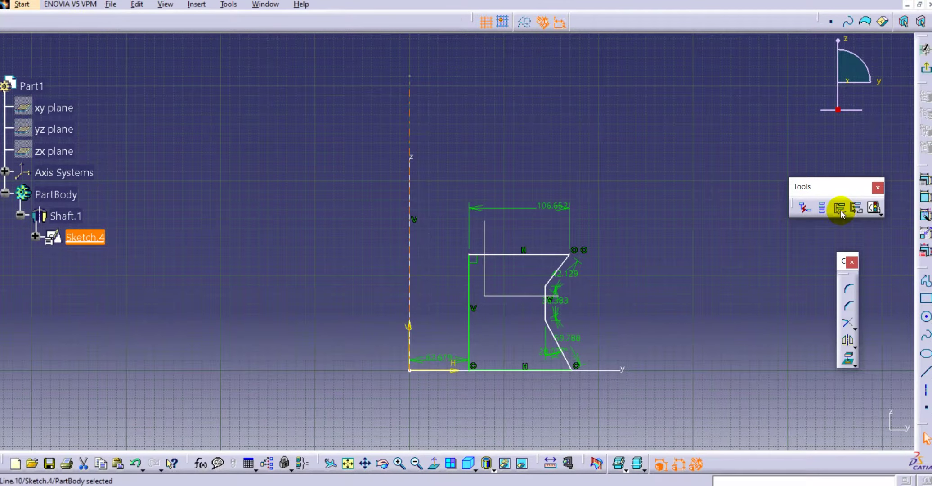
click(521, 135)
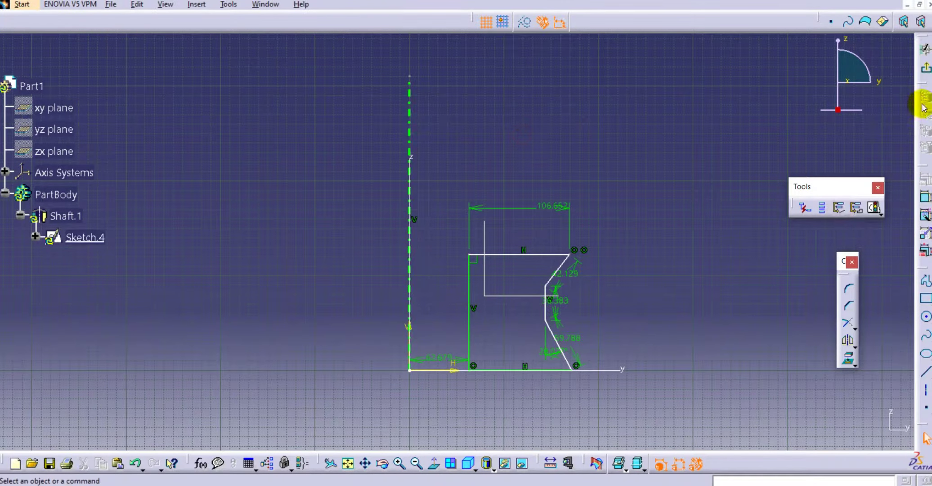
click(925, 66)
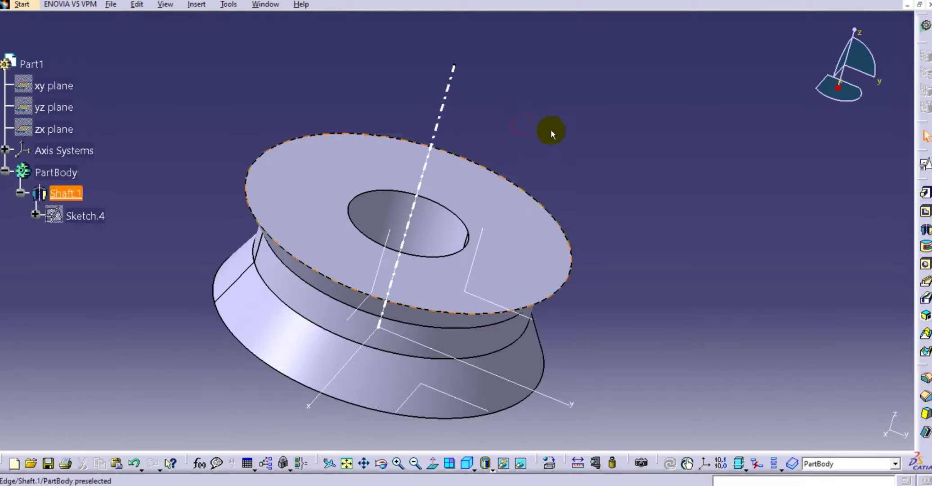
Open the sketch from its output axis on the shaft, view the geometry, and return to the part.
double_click(451, 84)
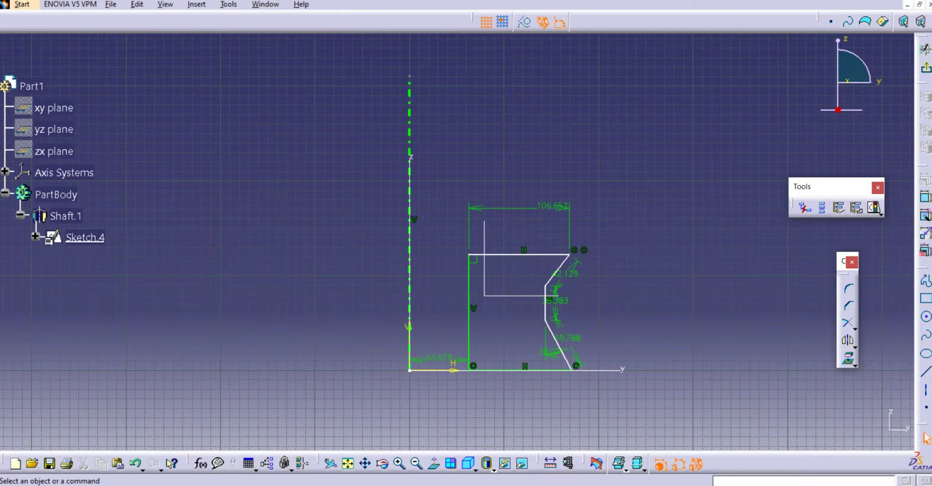
click(927, 69)
middle_drag(499, 286, 473, 277)
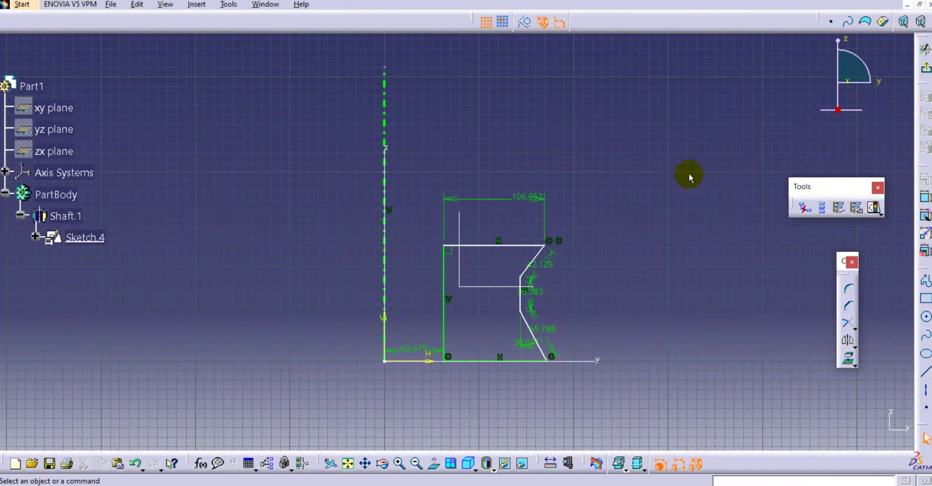
click(925, 71)
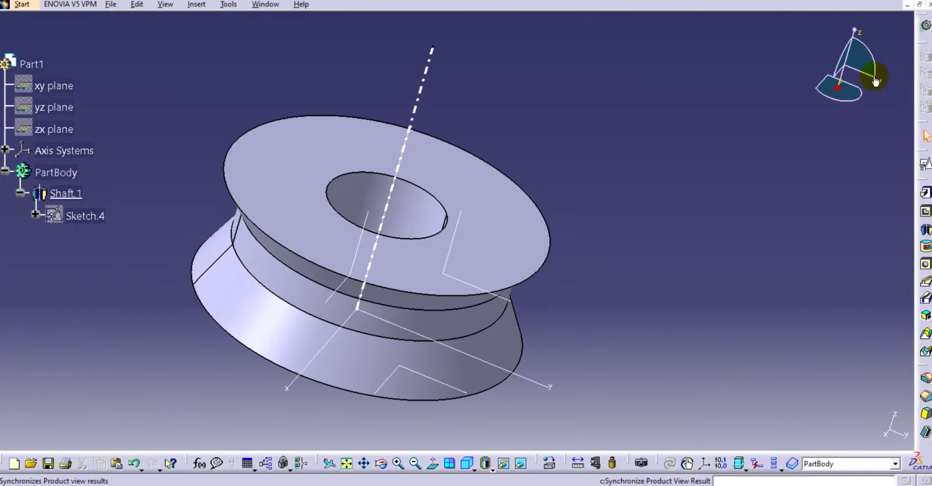